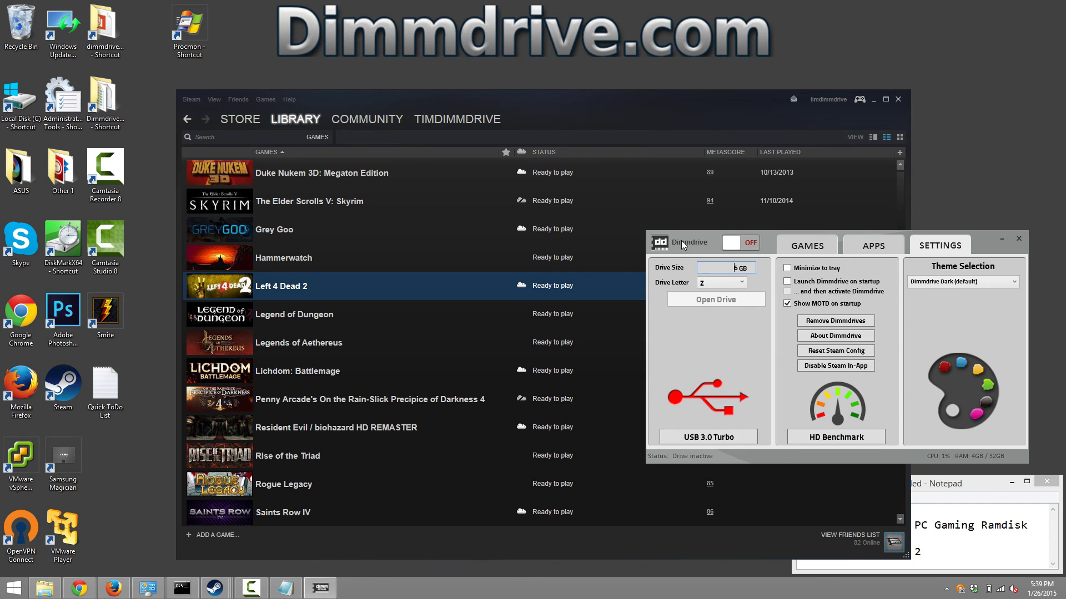
- Edit Dimmdrive's RAM drive size value, entering 4
drag(681, 241, 312, 239)
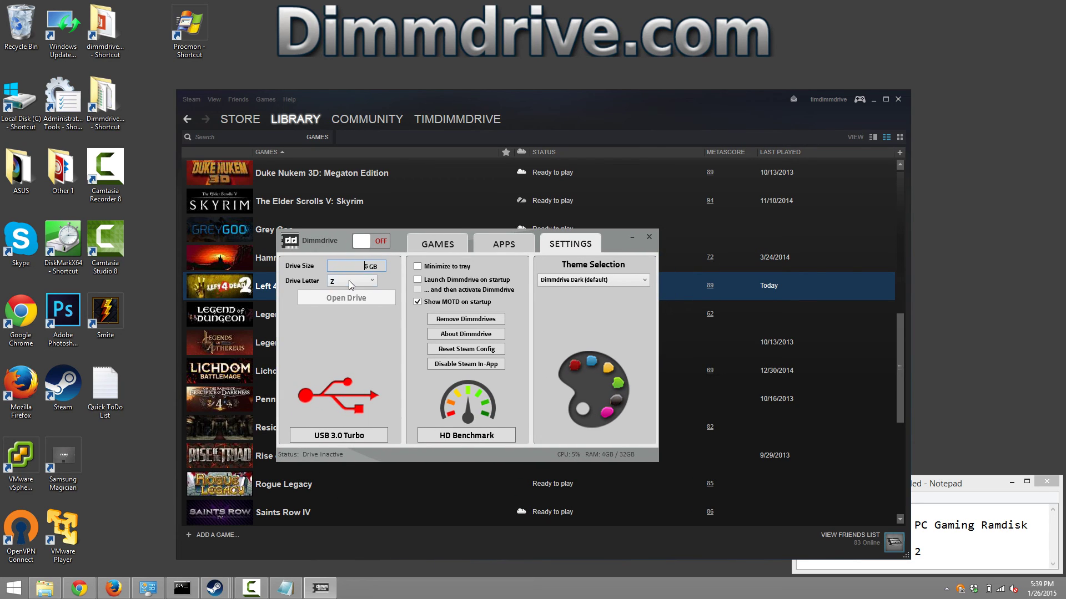
drag(360, 266, 401, 261)
text(4)
click(357, 269)
- Review Left 4 Dead 2's configuration, which reports 13.4 GB, too large for the 6 GB drive
click(461, 245)
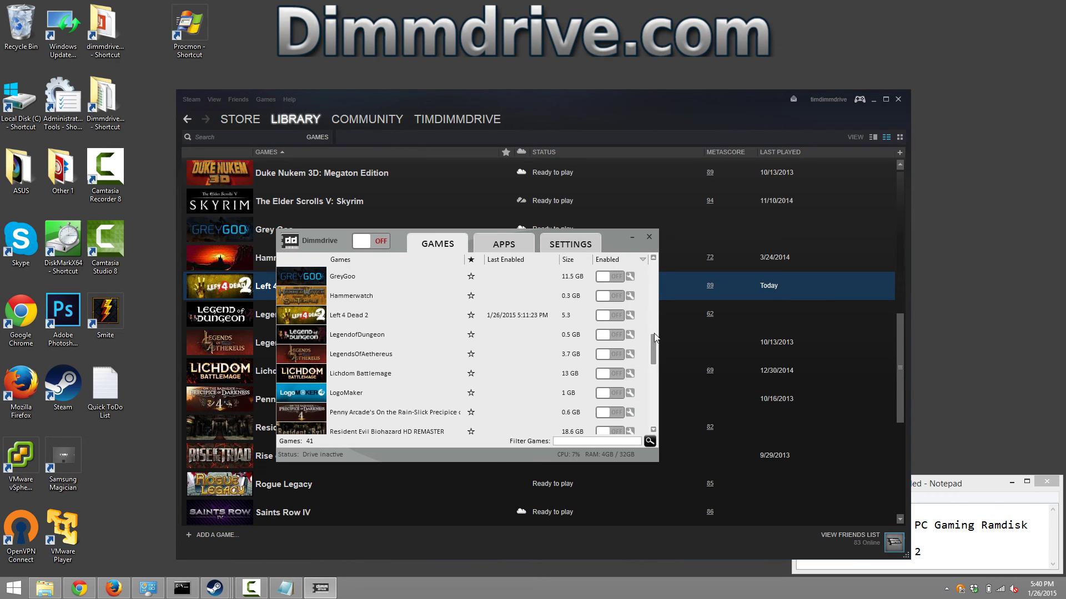
drag(319, 244, 437, 262)
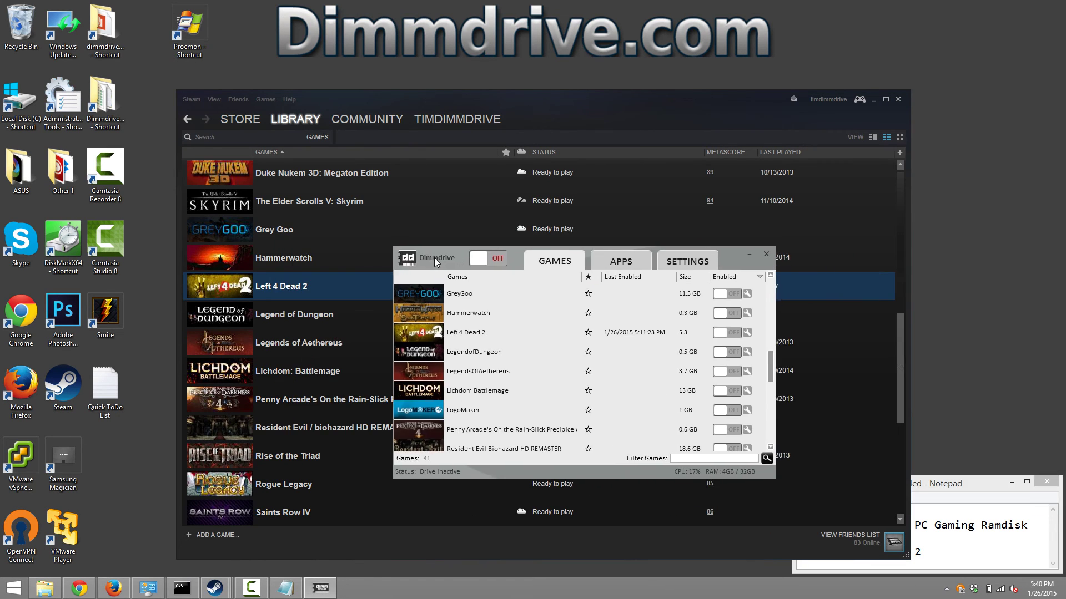
click(747, 333)
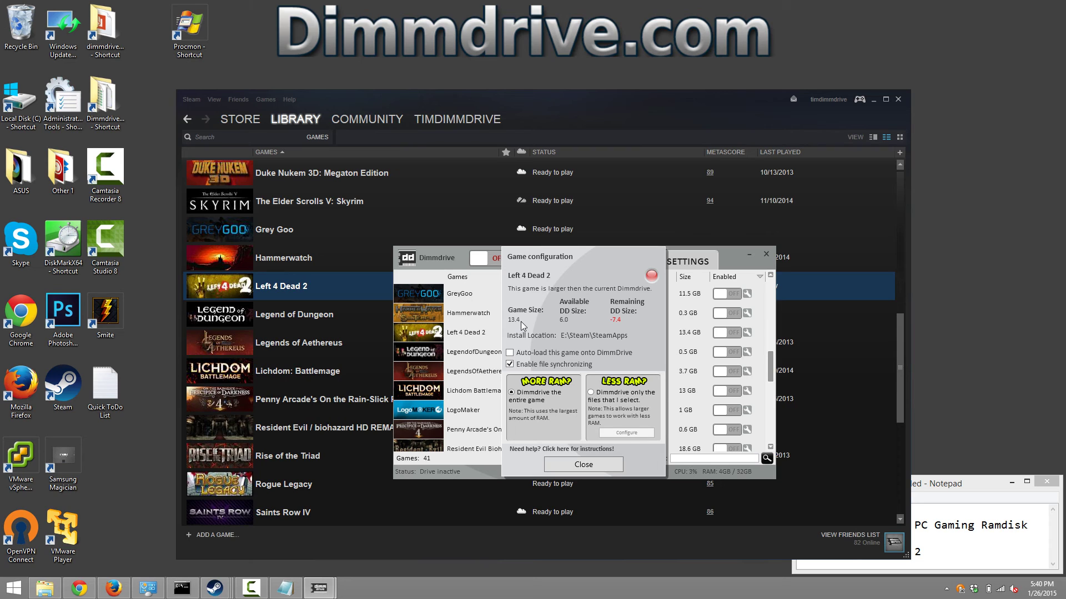
click(572, 465)
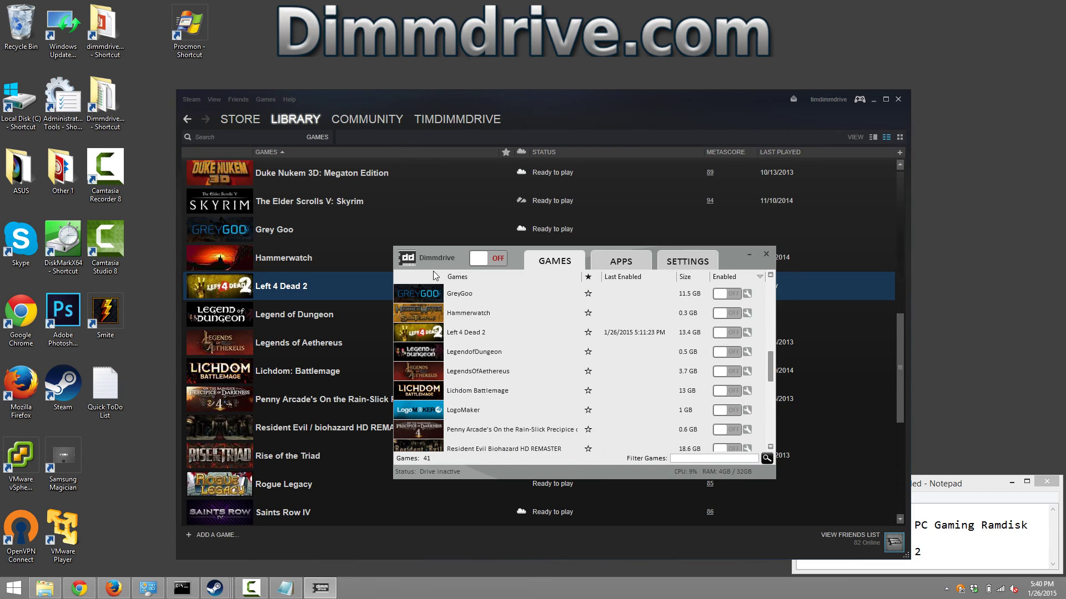
drag(428, 252, 624, 252)
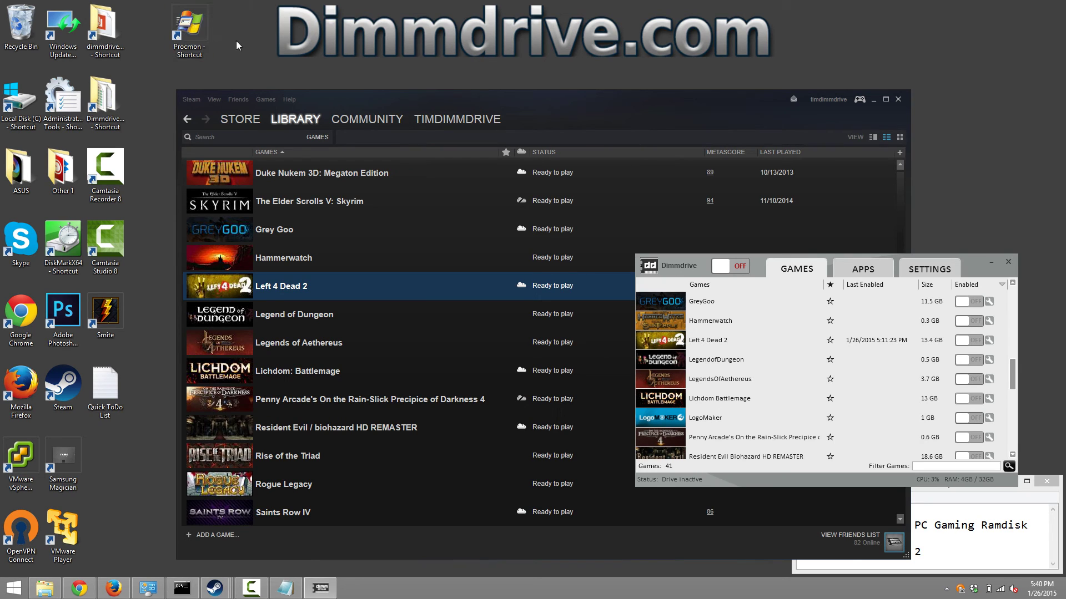
- Launch Process Monitor and start capturing with the saved E: path filter
double_click(195, 28)
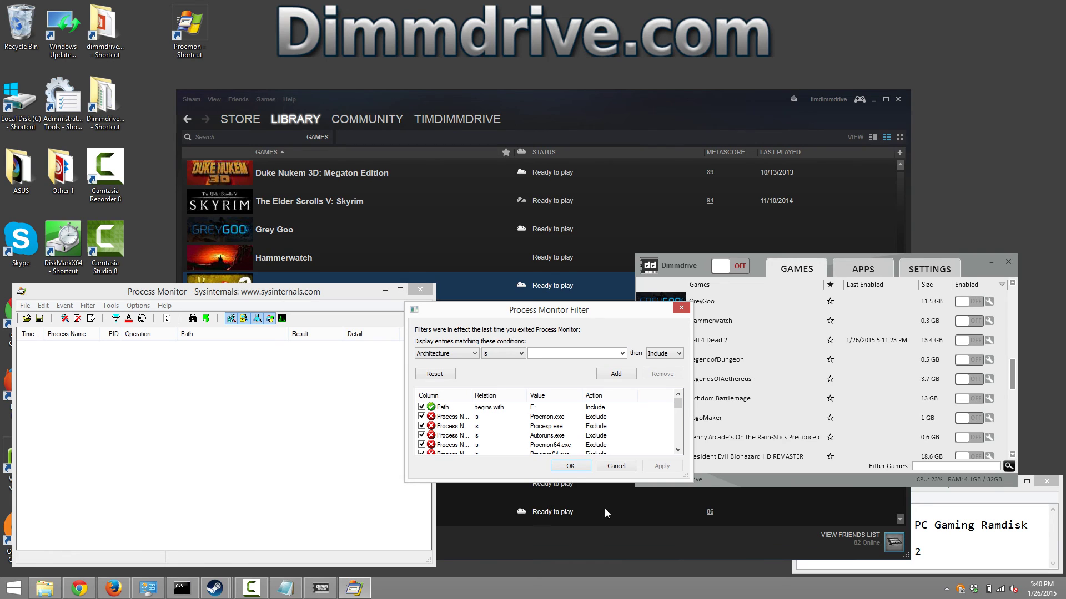
click(565, 468)
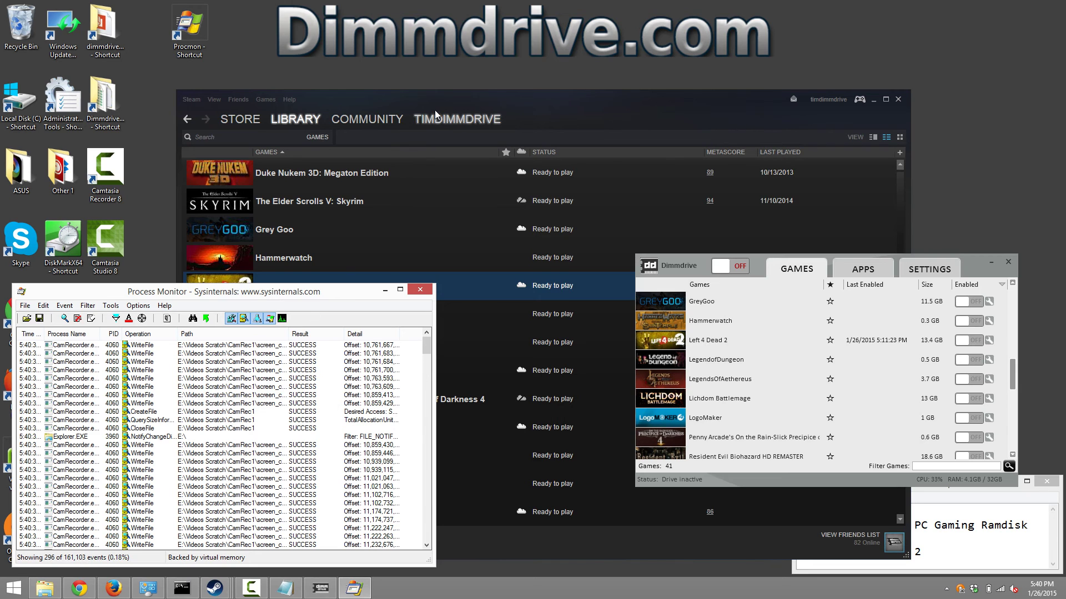
drag(439, 106, 454, 88)
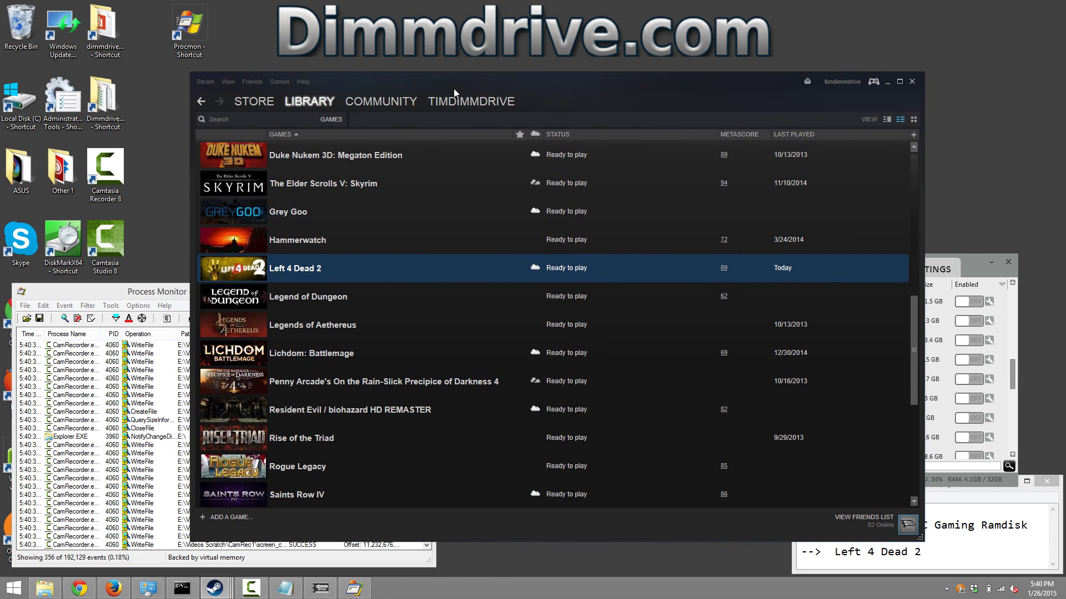
- Start Left 4 Dead 2 using Play Game from its Steam library context menu
click(97, 297)
click(520, 91)
right_click(299, 264)
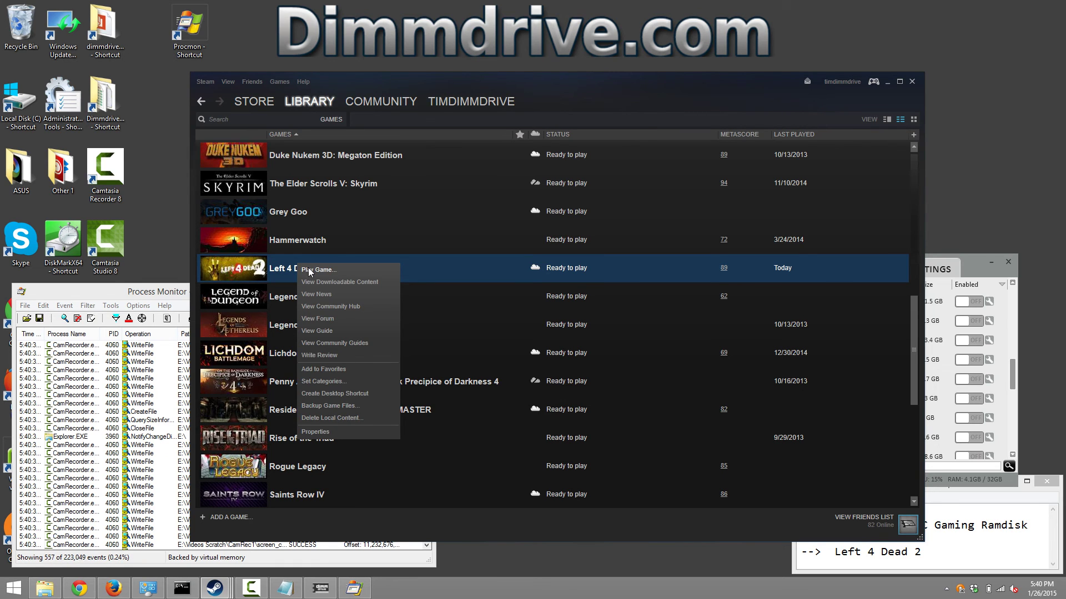
click(316, 270)
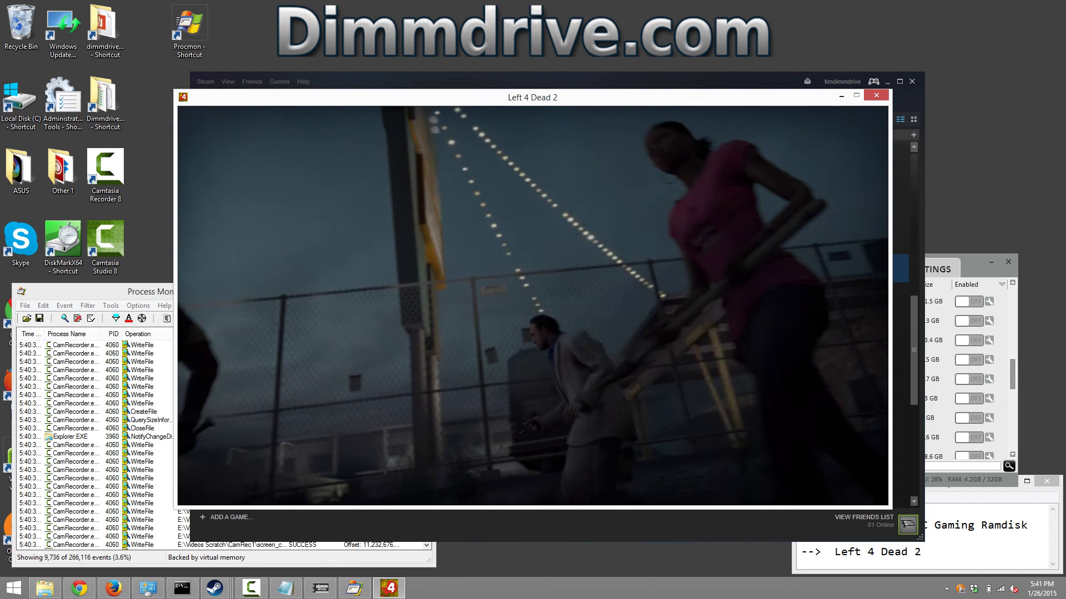
- Skip the intro, cycle the mode carousel to Single Player, and start a Normal Dead Center game
click(608, 240)
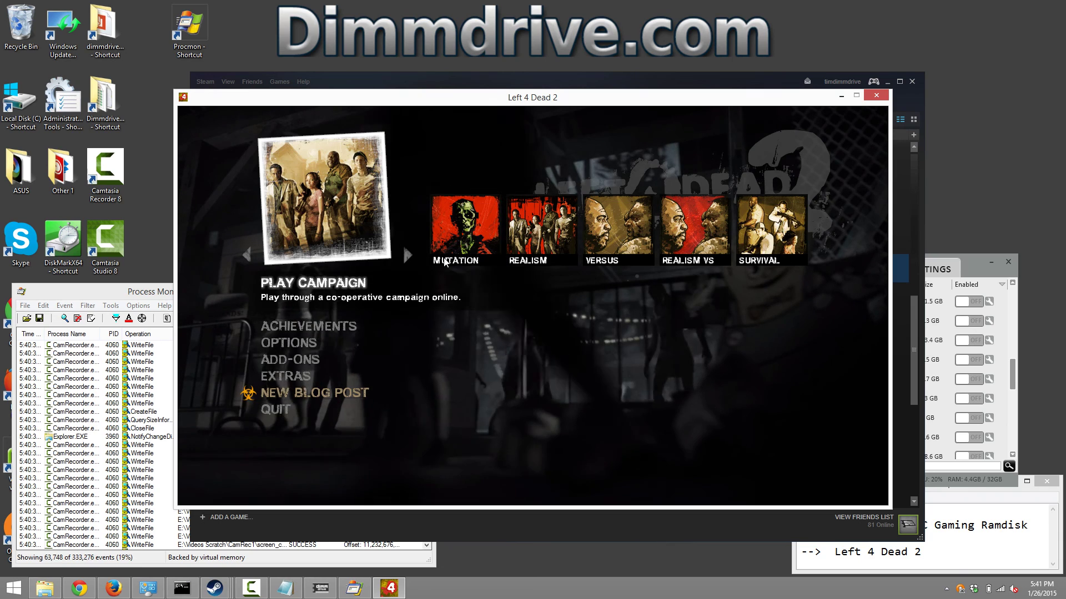
click(408, 256)
click(409, 255)
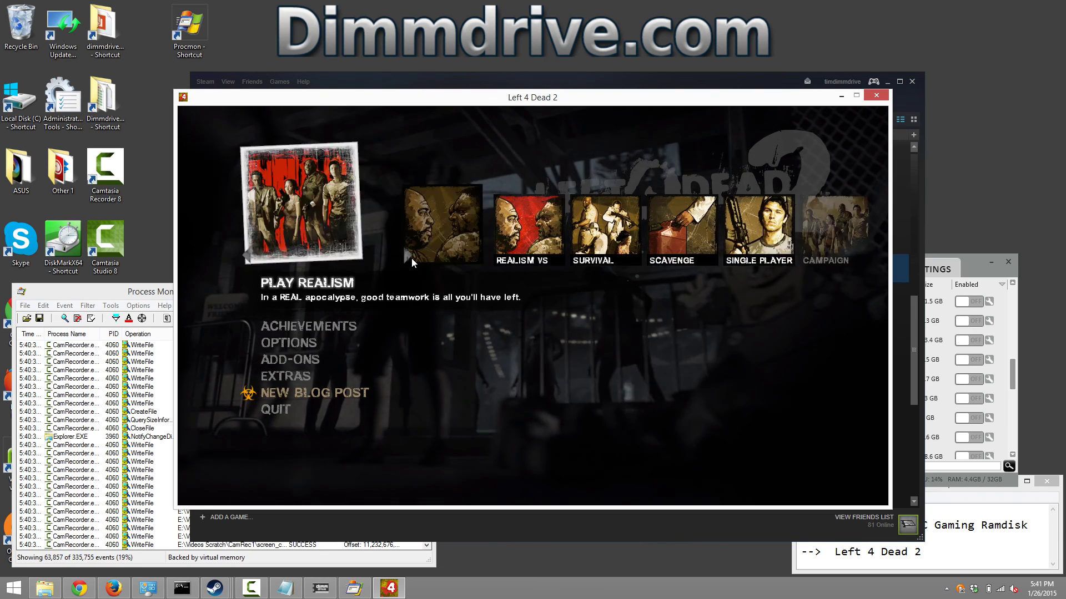
click(409, 256)
click(408, 255)
click(606, 214)
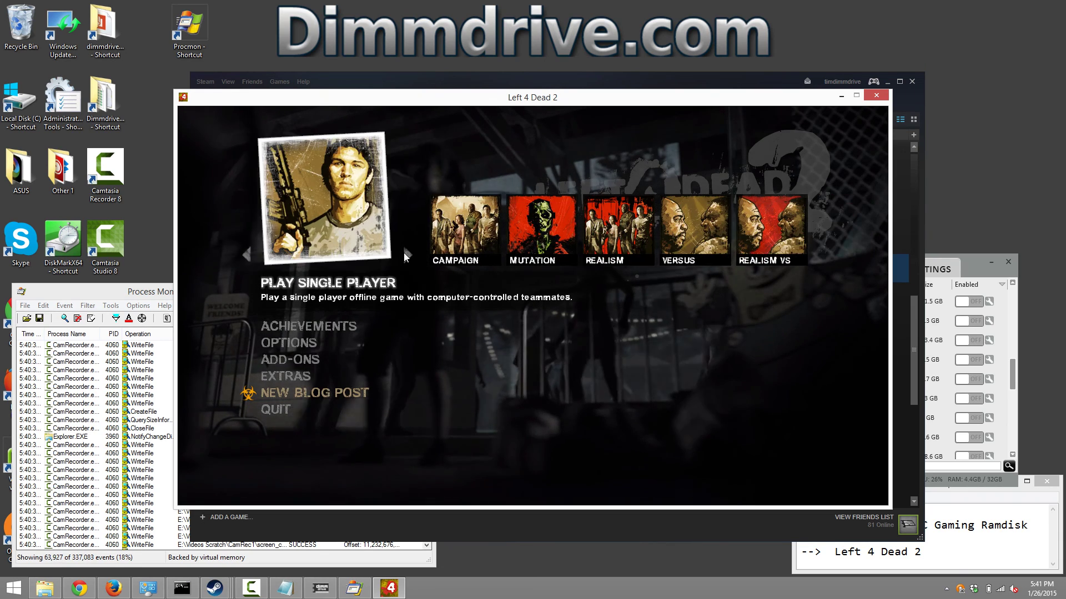
click(367, 247)
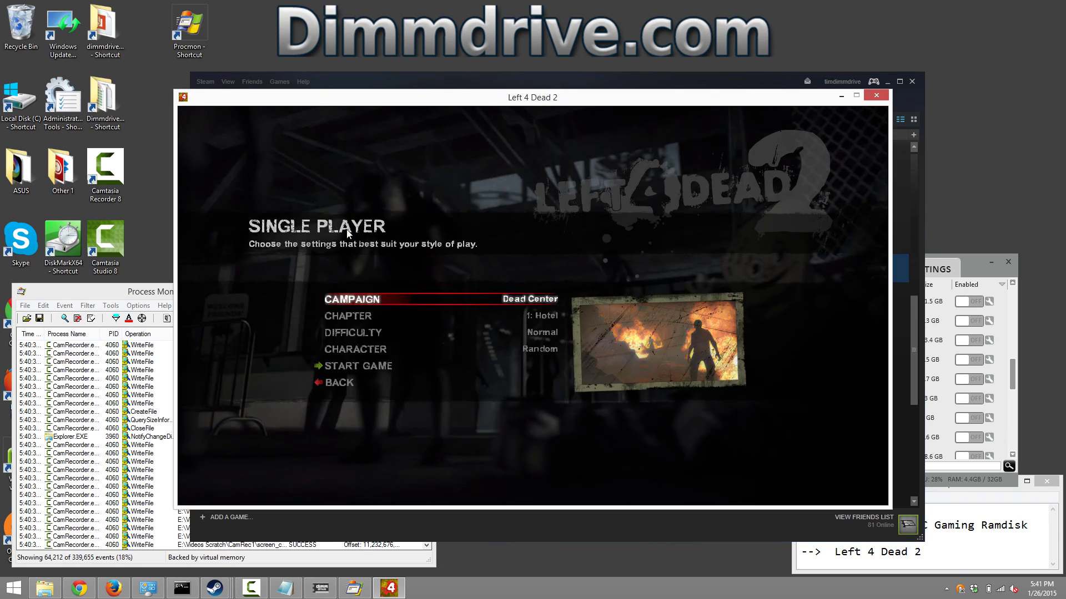
click(338, 365)
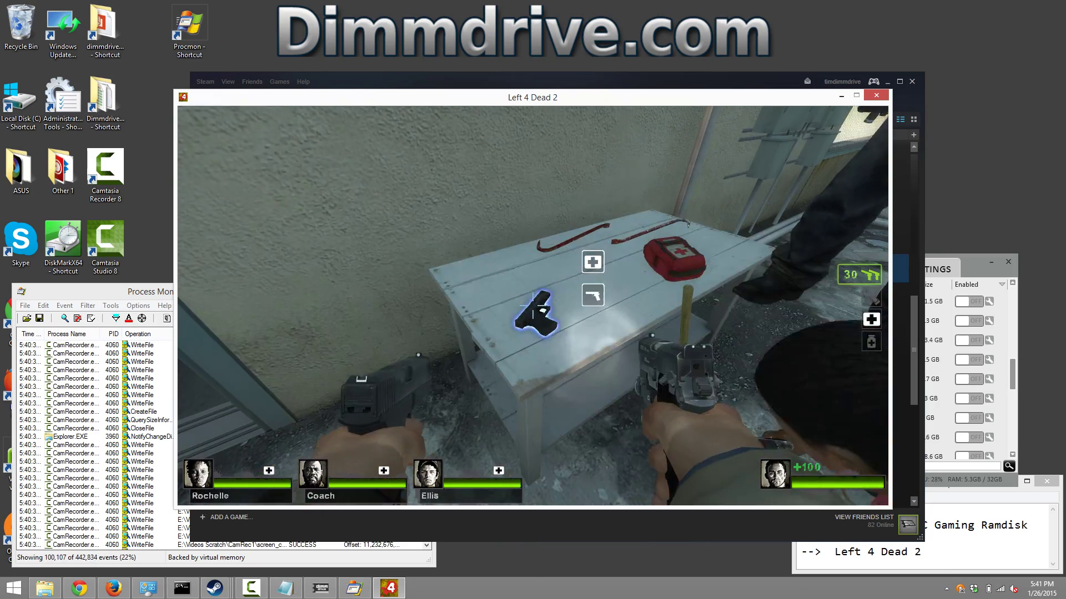
- Descend the stairwell to Floor 8 and shoot the zombies near the FLOOR 8 sign
key(w)
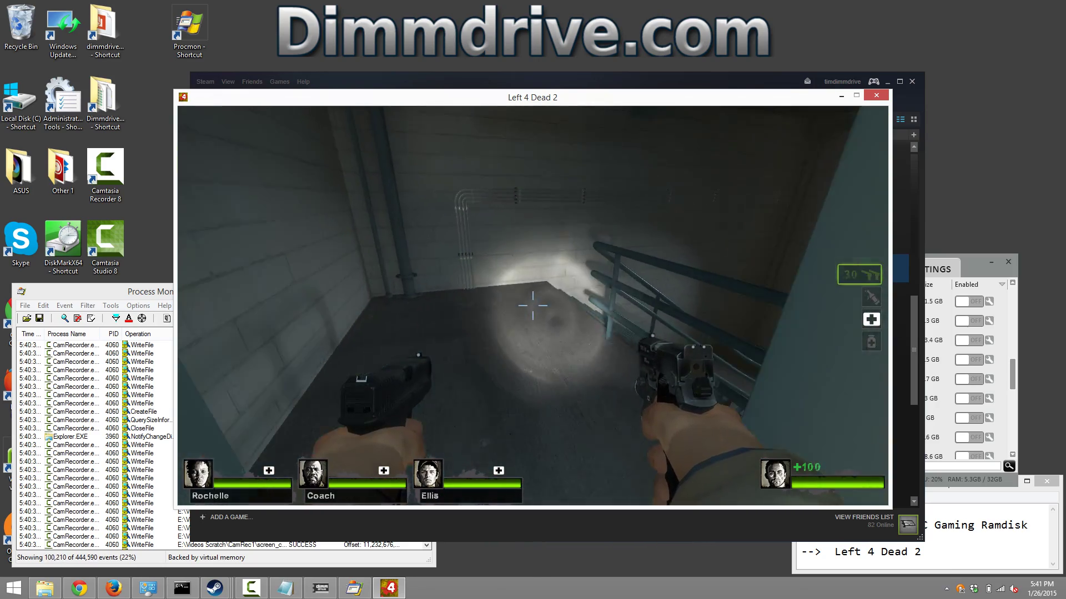
key(w)
key(w)
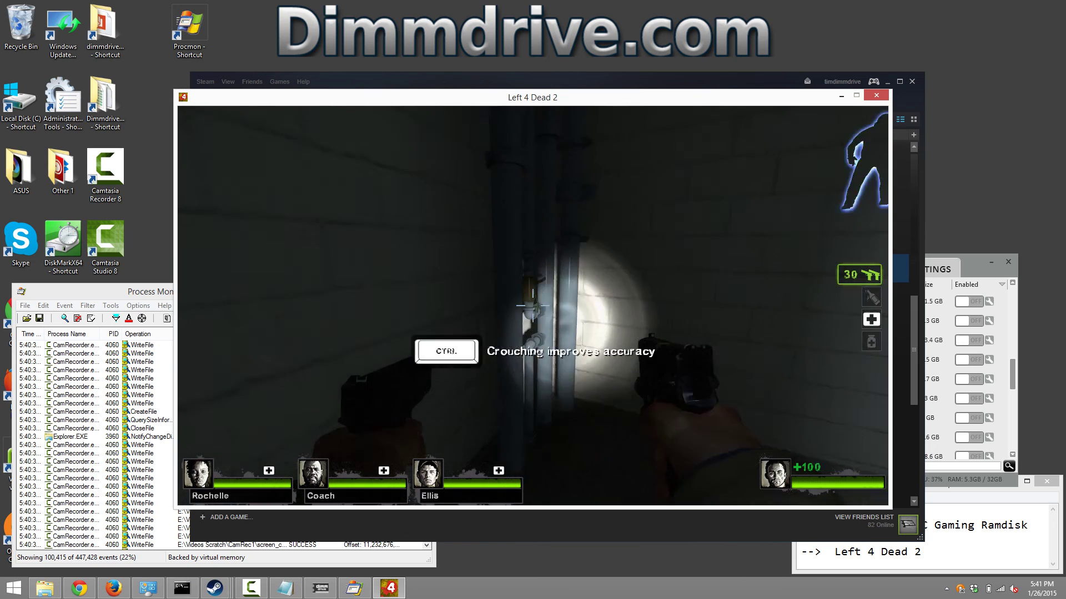
key(w)
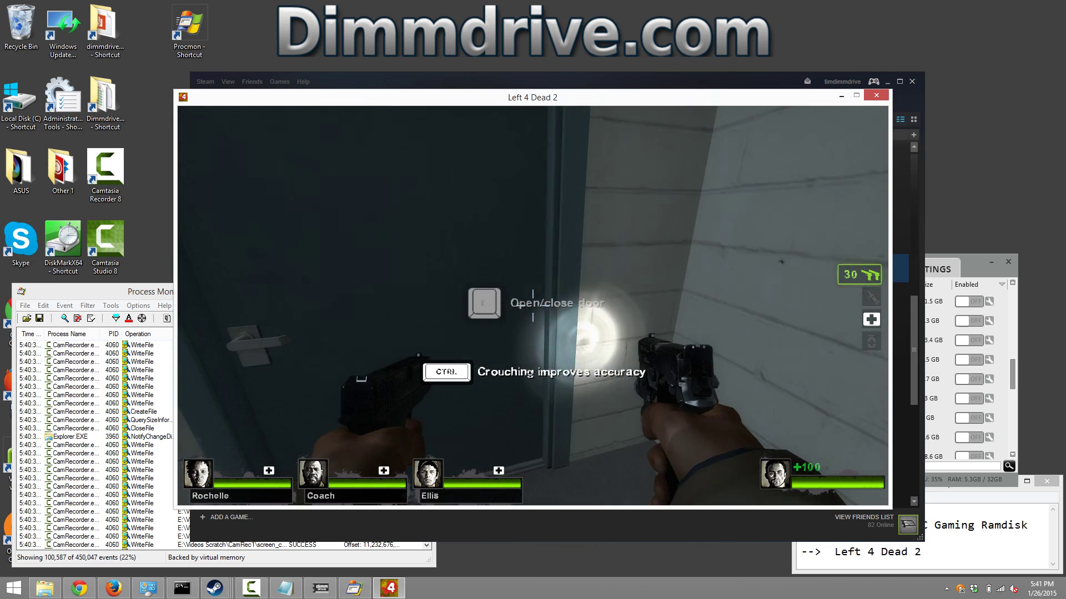
key(e)
key(w)
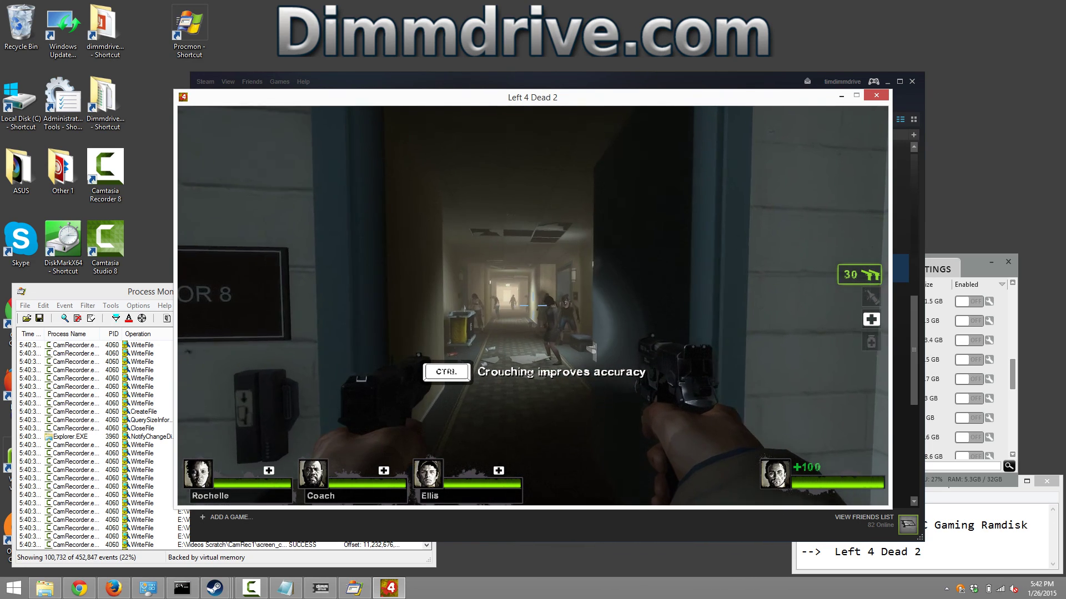
click(532, 305)
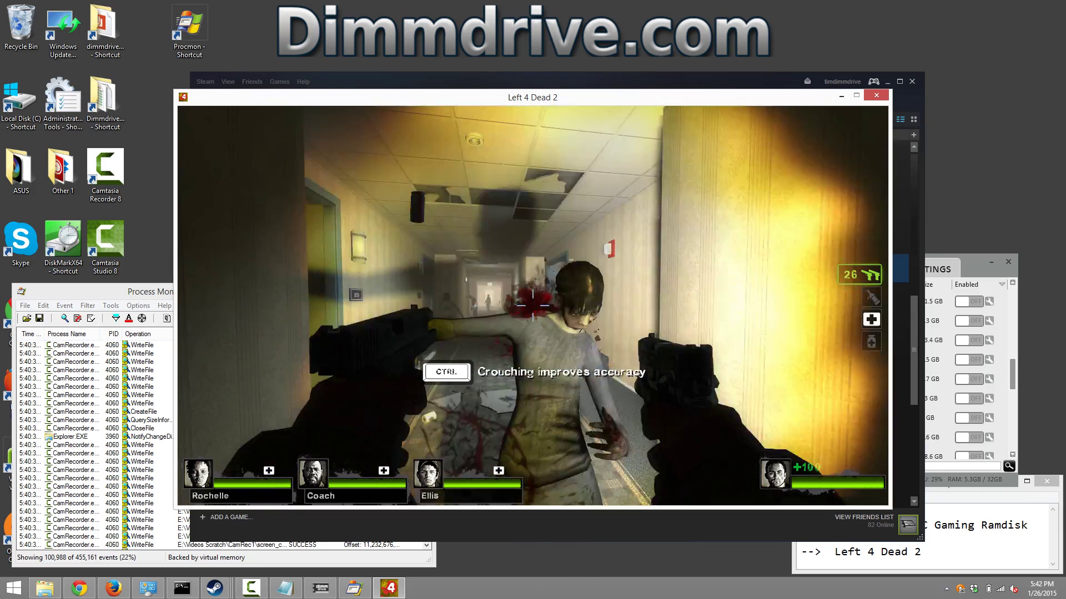
click(532, 306)
click(533, 305)
click(533, 306)
click(533, 306)
click(533, 305)
click(533, 306)
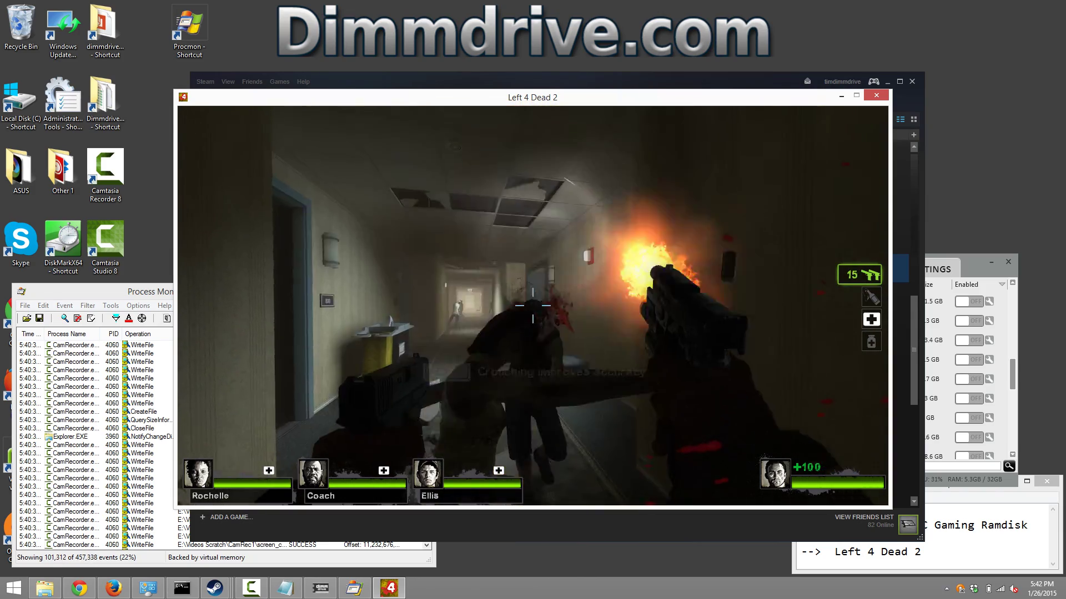
click(533, 305)
click(533, 305)
click(533, 305)
click(532, 306)
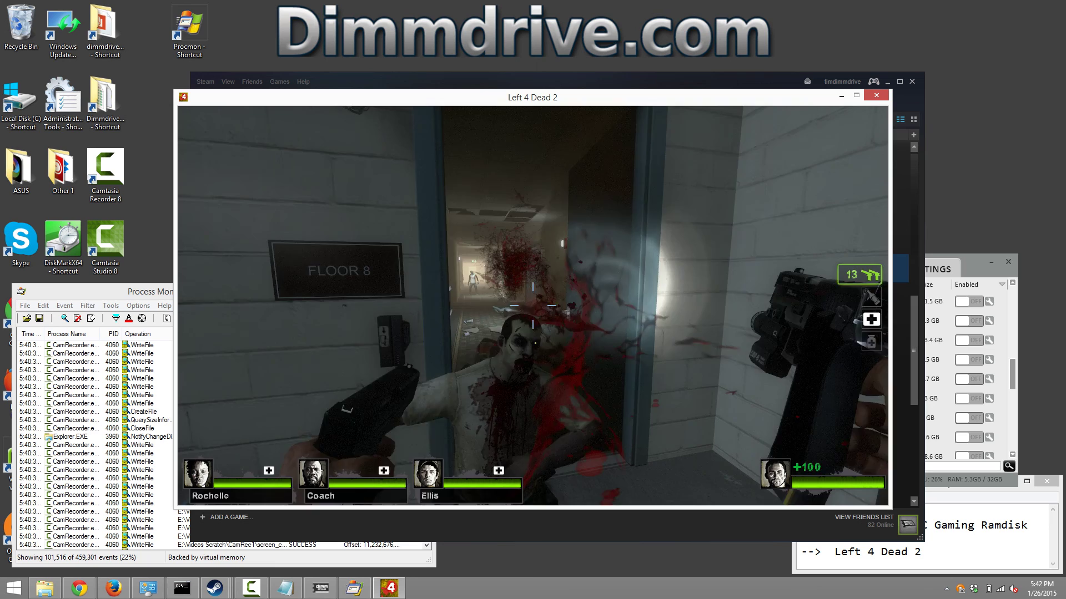
- Advance down the hotel corridor, reload the pistols, and shoot the zombies there
key(w)
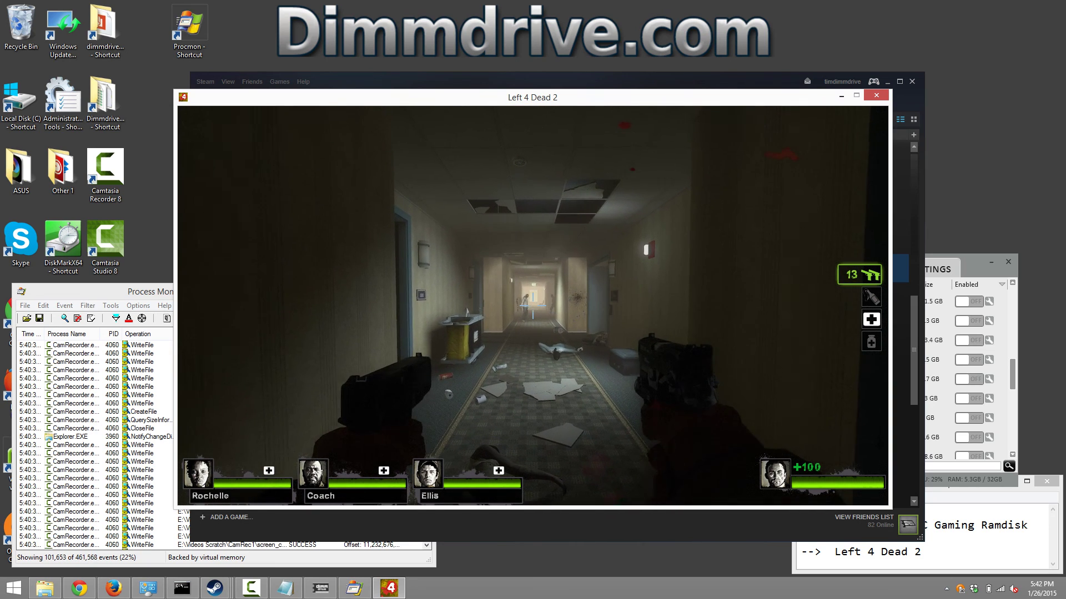
key(r)
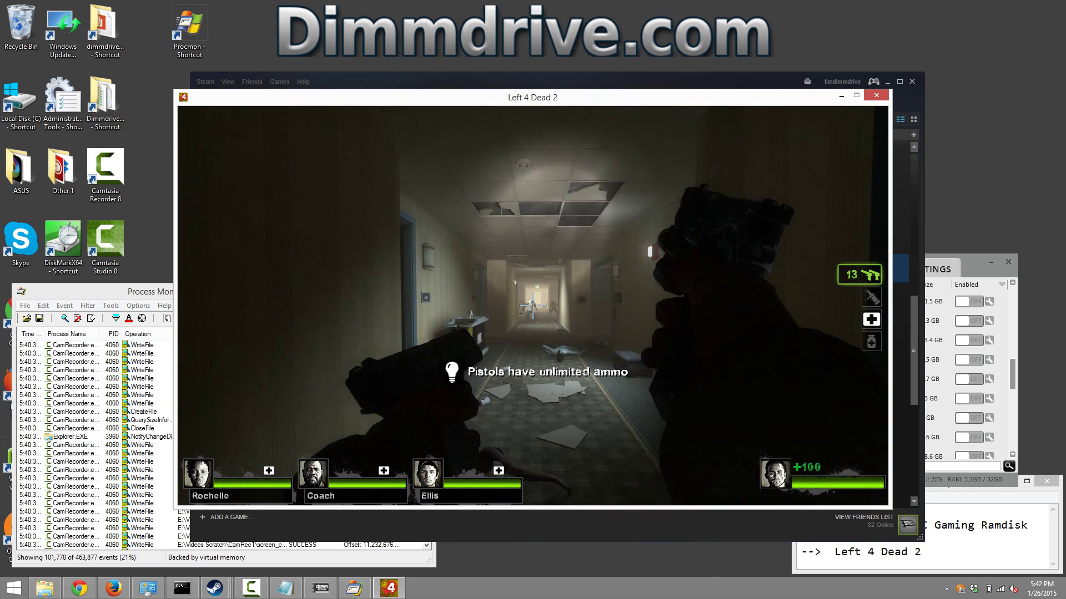
click(533, 305)
click(533, 305)
click(532, 305)
click(533, 305)
click(532, 305)
click(533, 306)
click(533, 305)
click(533, 305)
click(533, 306)
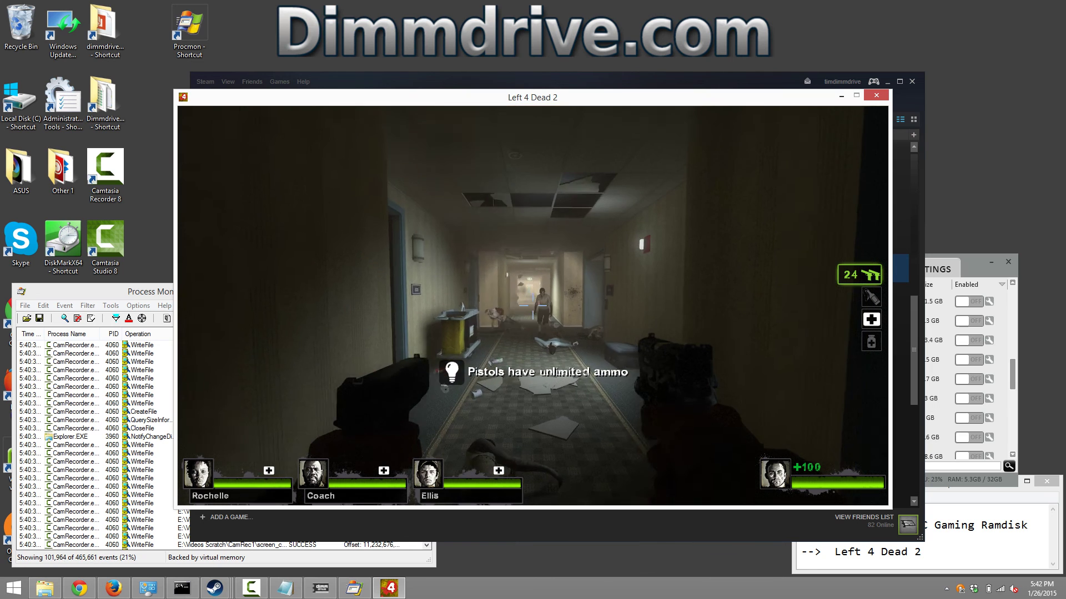
click(532, 305)
click(532, 305)
click(532, 306)
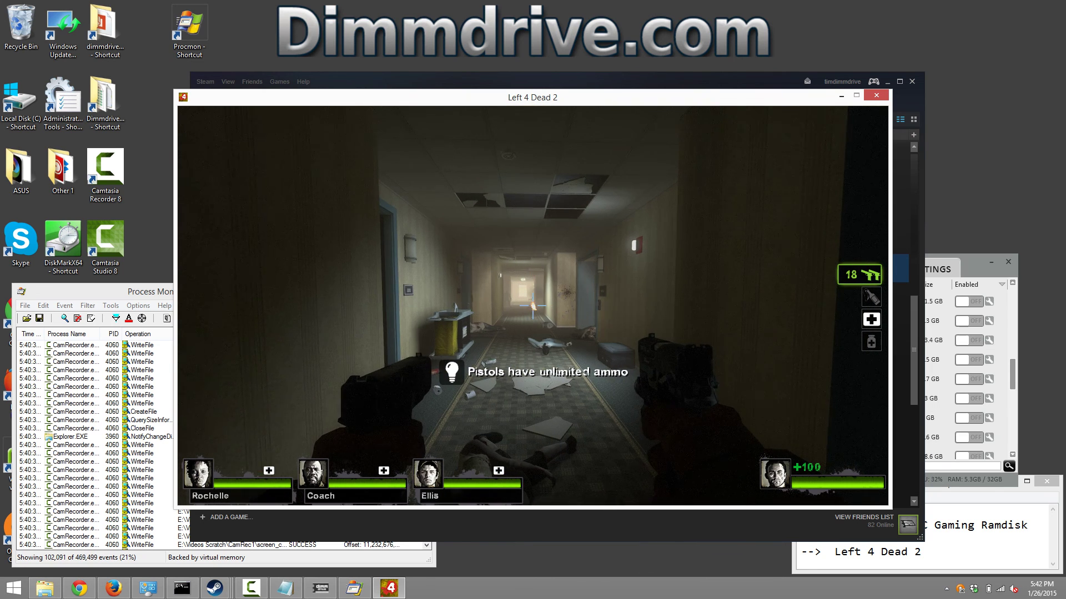
- Exit to the main menu and quit Left 4 Dead 2, confirming both prompts
key(Escape)
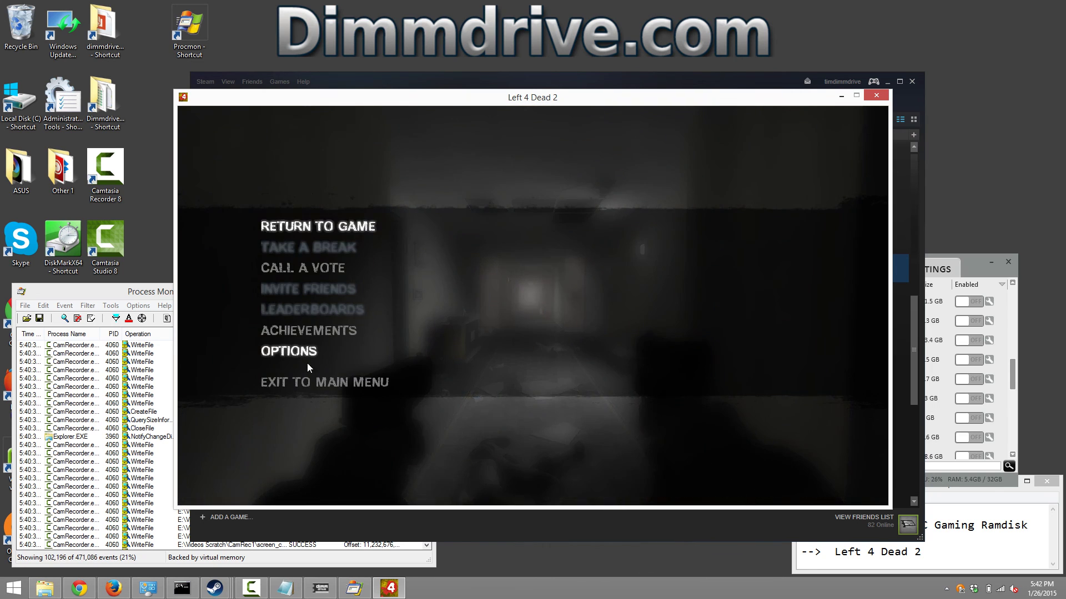
click(303, 385)
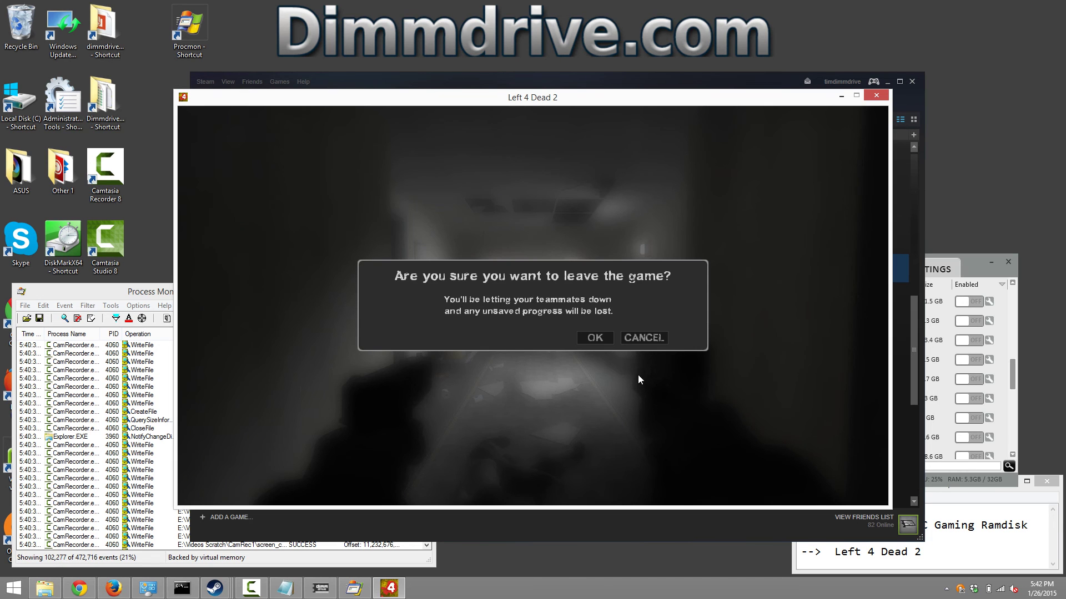
click(595, 337)
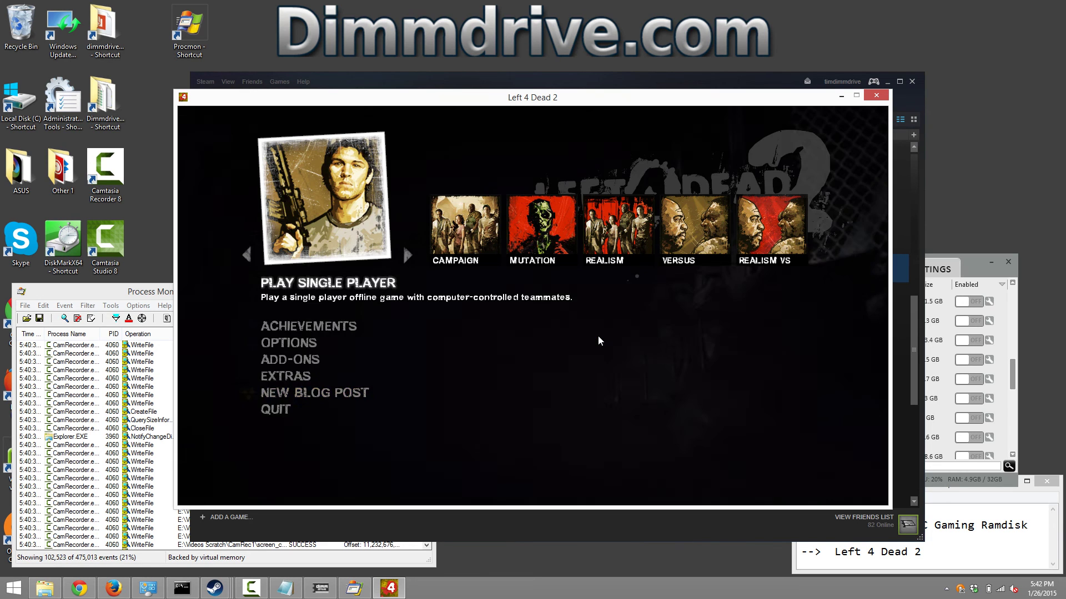
click(280, 413)
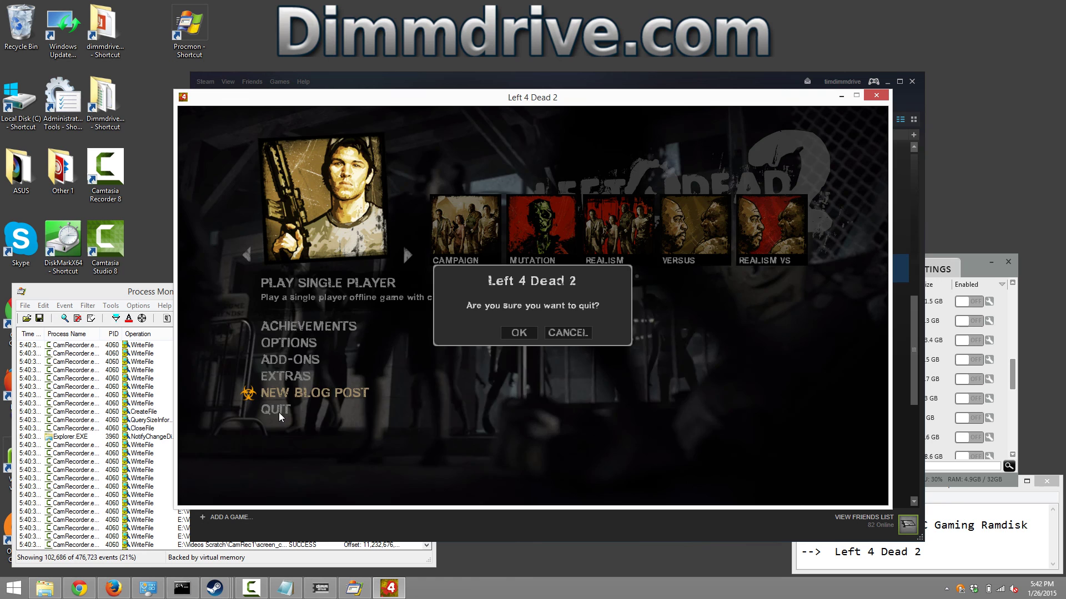
click(509, 336)
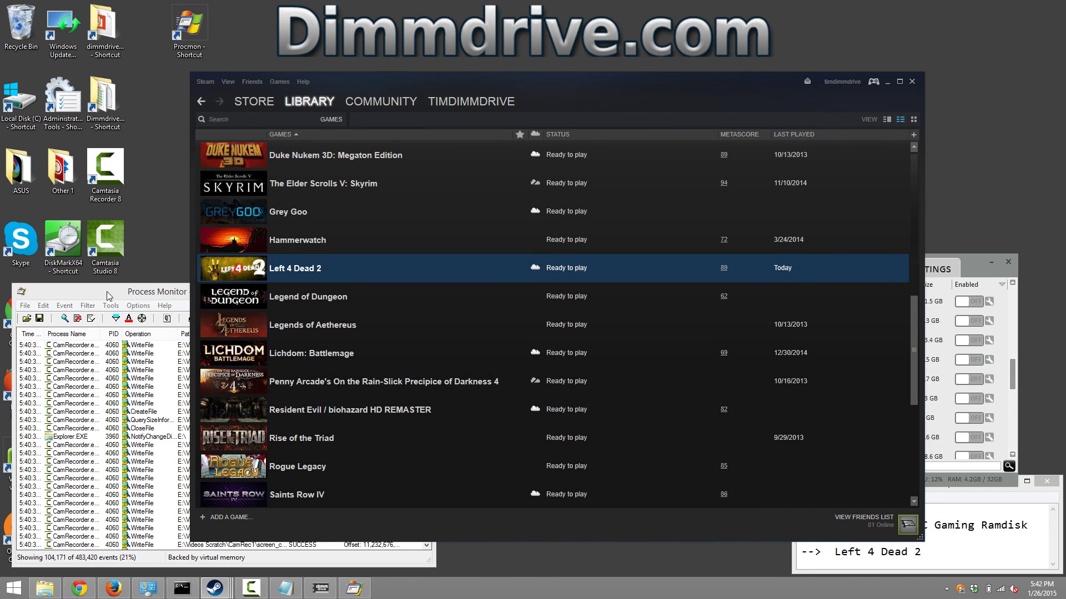
- Open Tools > File Summary and sort the accessed files by Read Bytes, largest first
drag(110, 297, 240, 256)
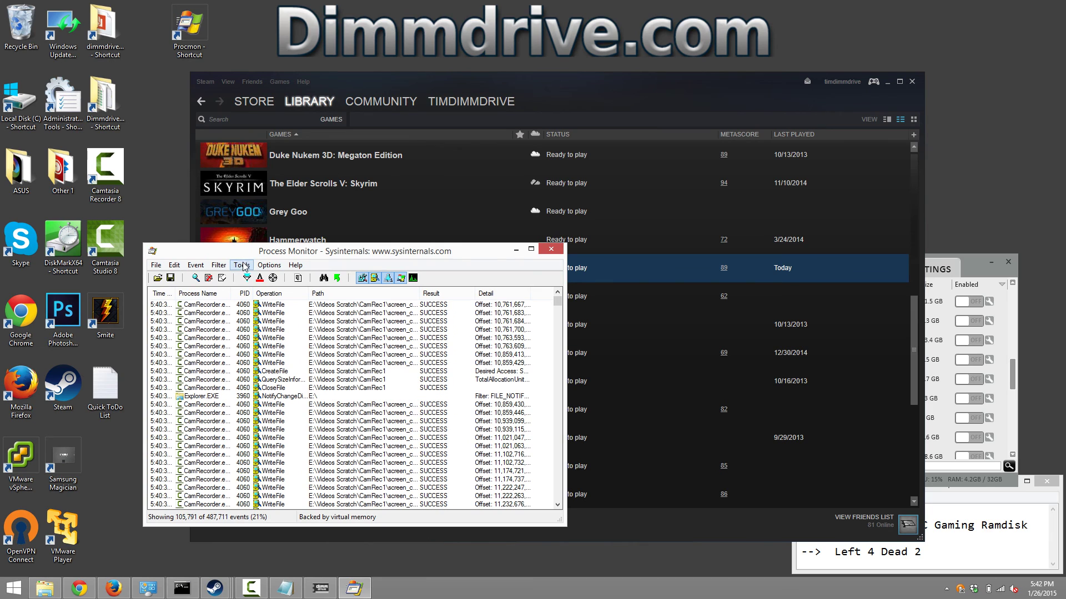
click(243, 265)
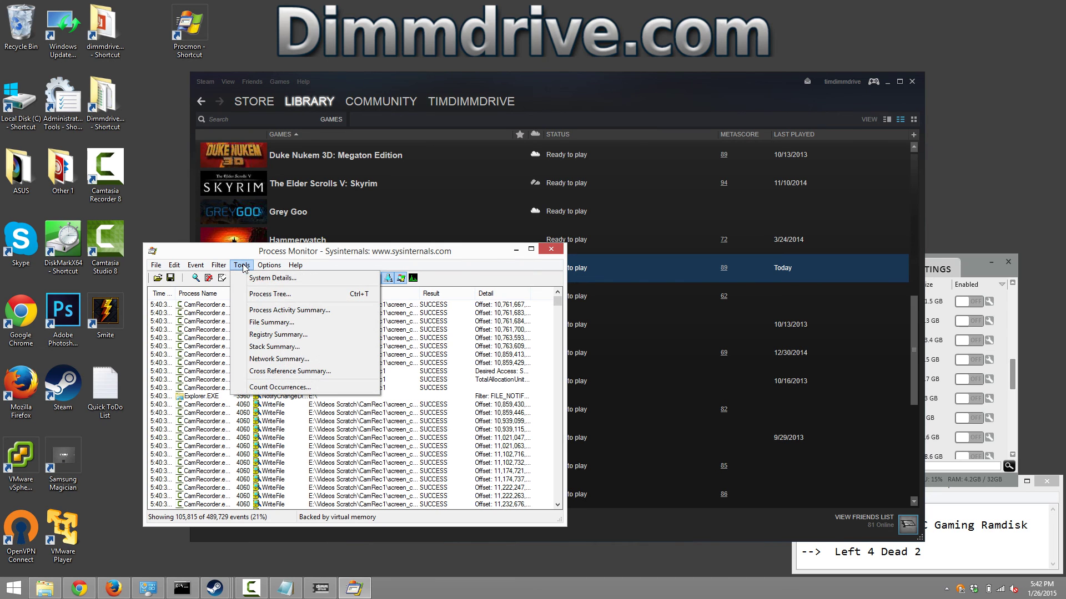
click(270, 323)
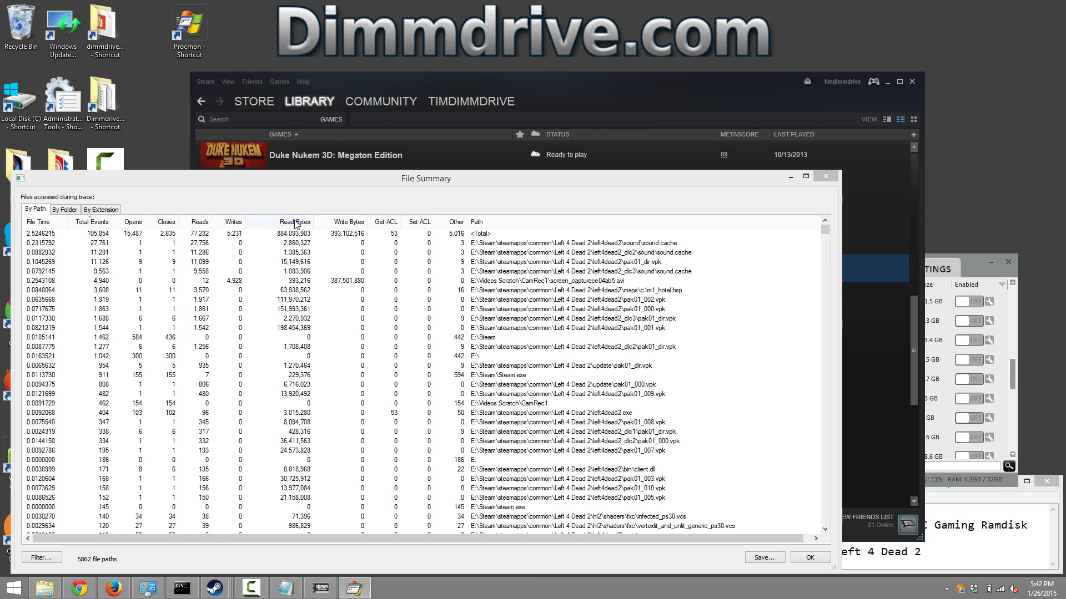
click(296, 223)
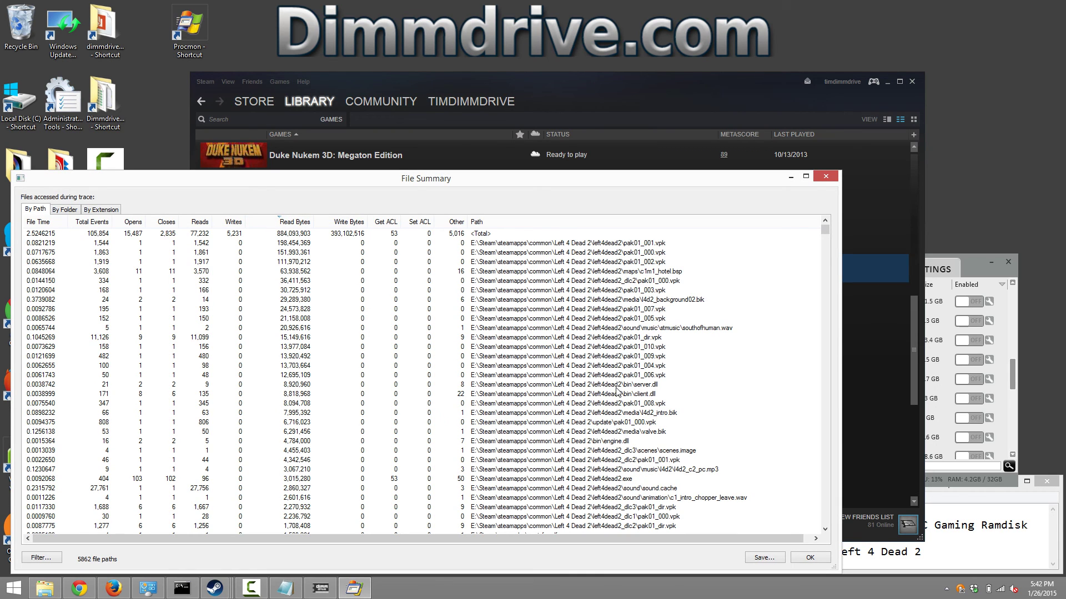
click(350, 222)
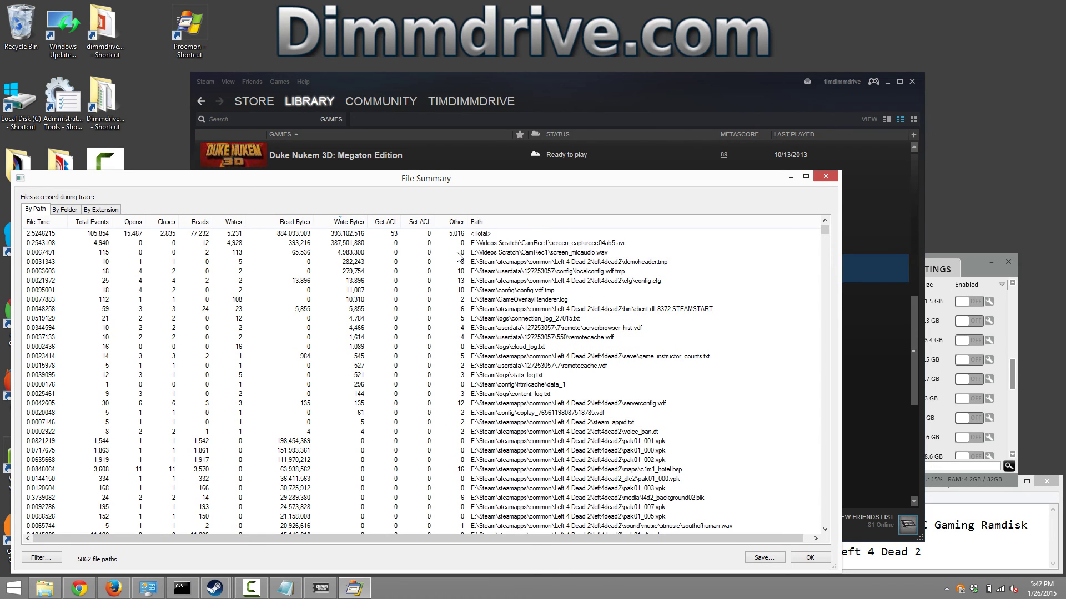
click(294, 223)
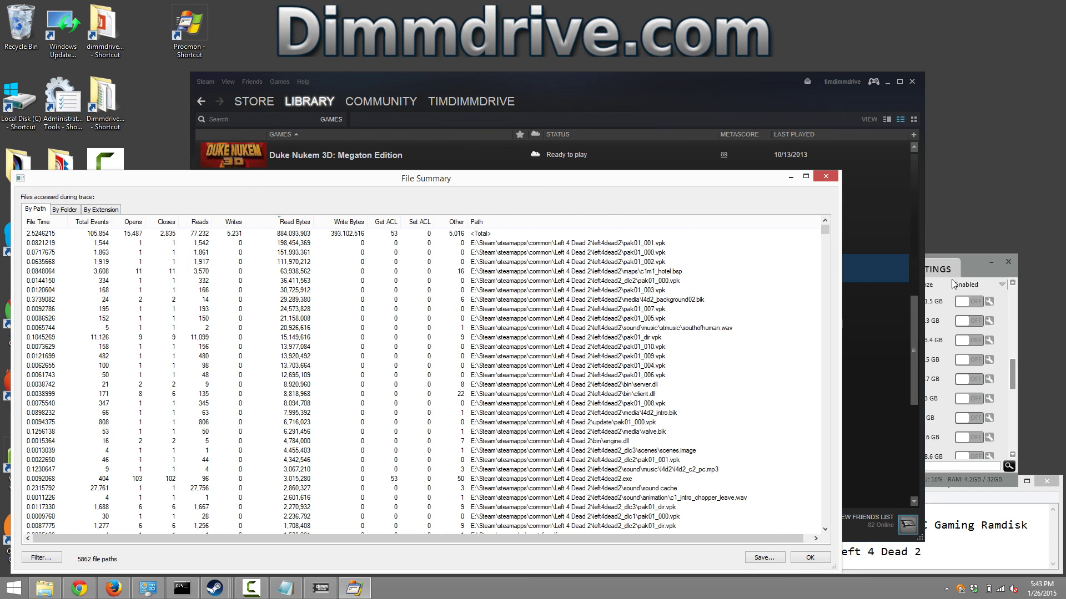
- Switch Left 4 Dead 2's configuration to Less RAM, loading only selected files (5.3 GB)
click(961, 259)
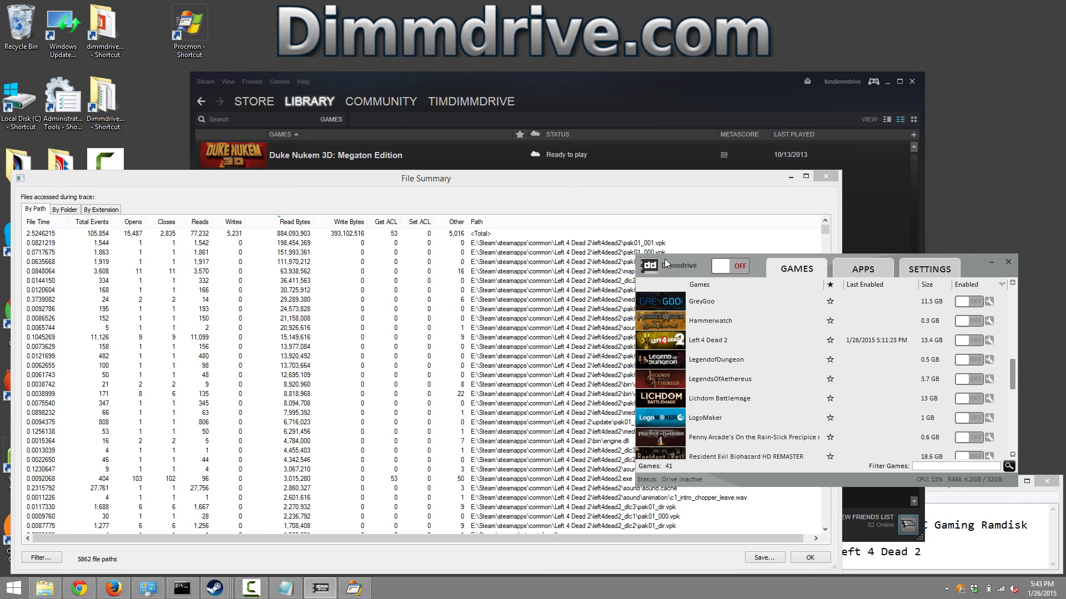
drag(664, 259, 336, 216)
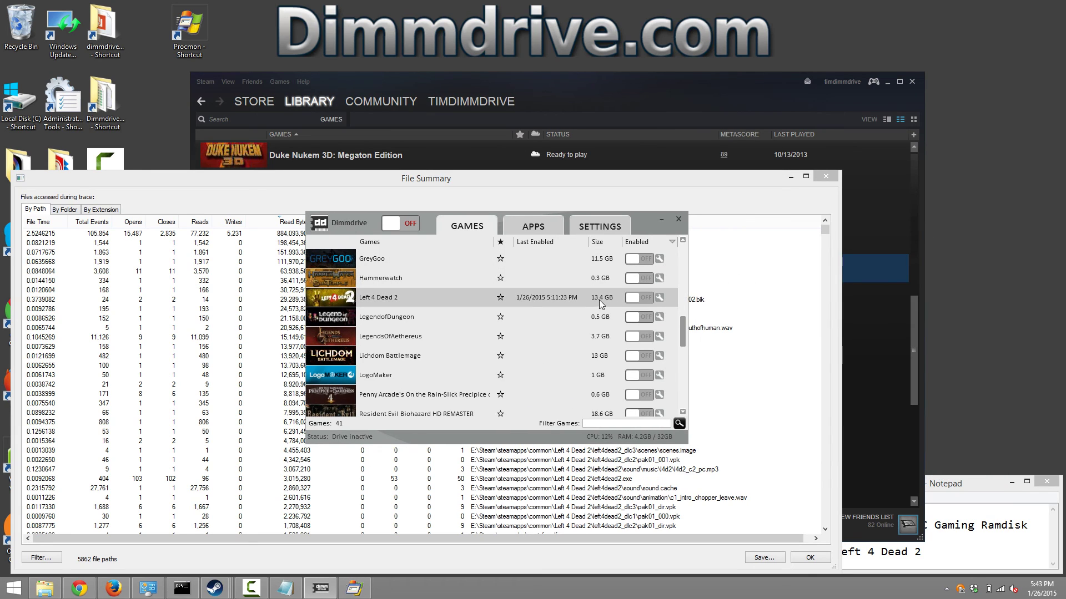
click(660, 298)
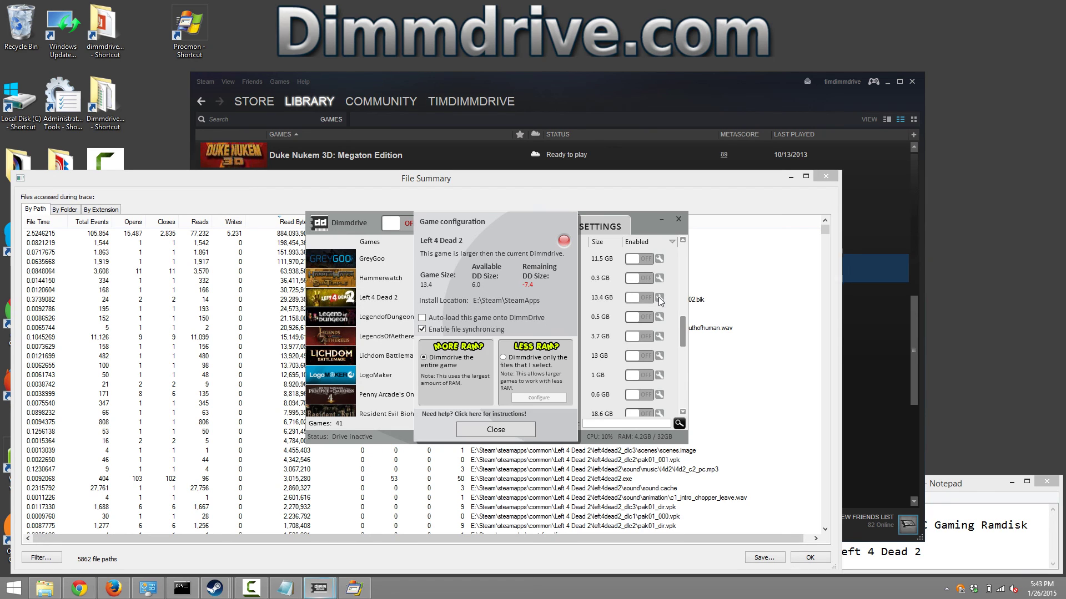
click(512, 357)
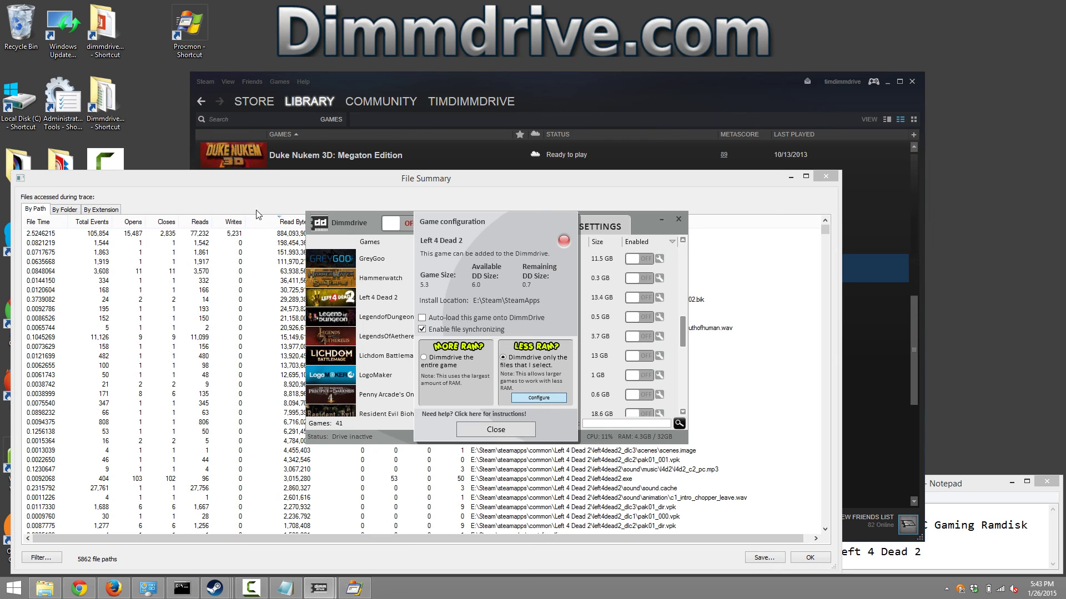
- Browse File Explorer into the Left 4 Dead 2 left4dead2 game data folder
click(256, 178)
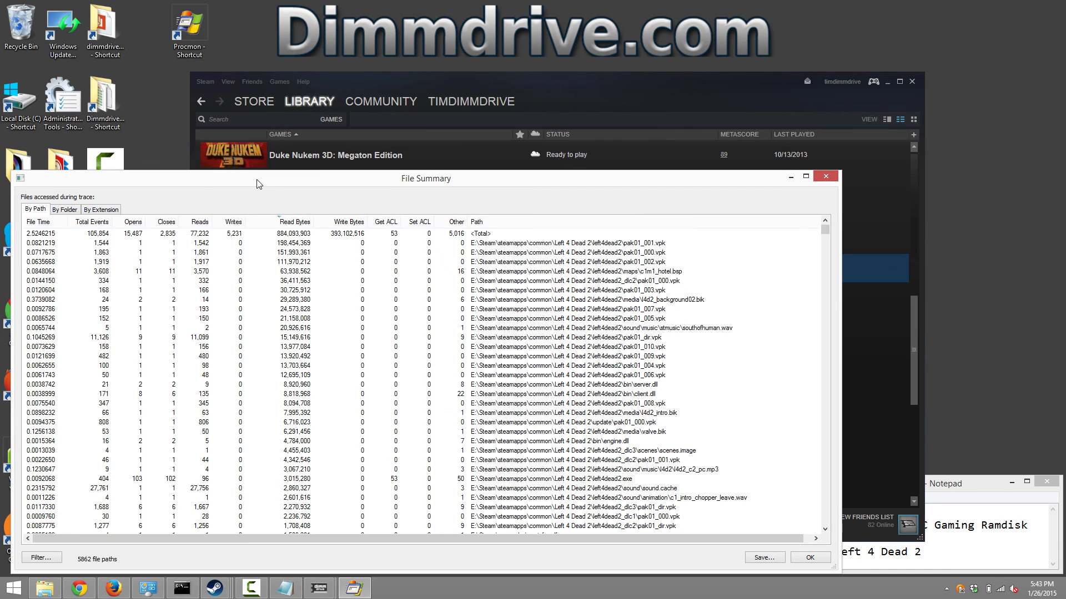
mouse_move(54, 590)
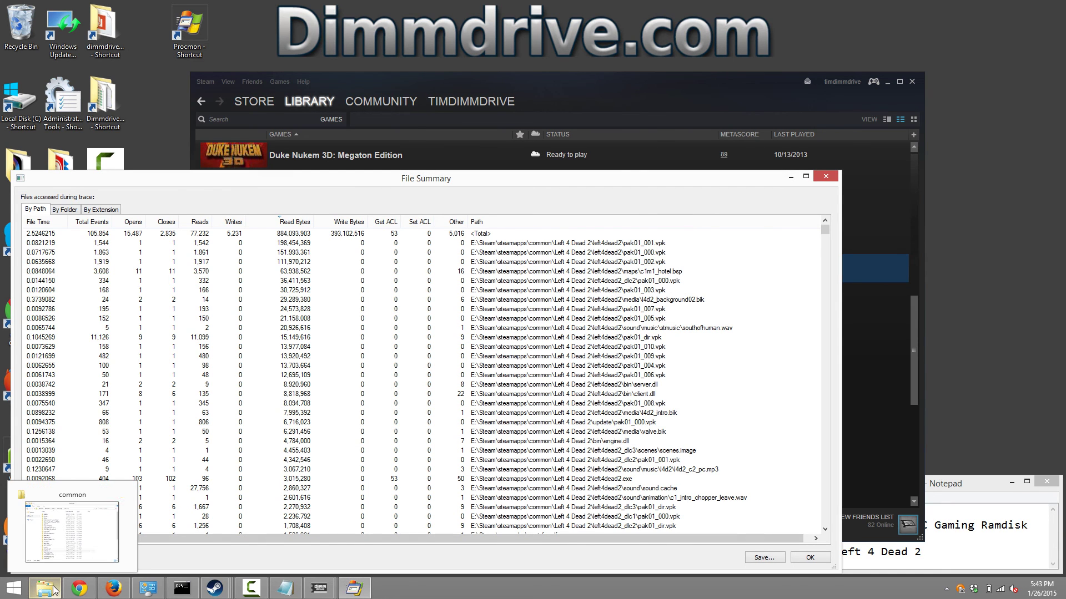
click(79, 541)
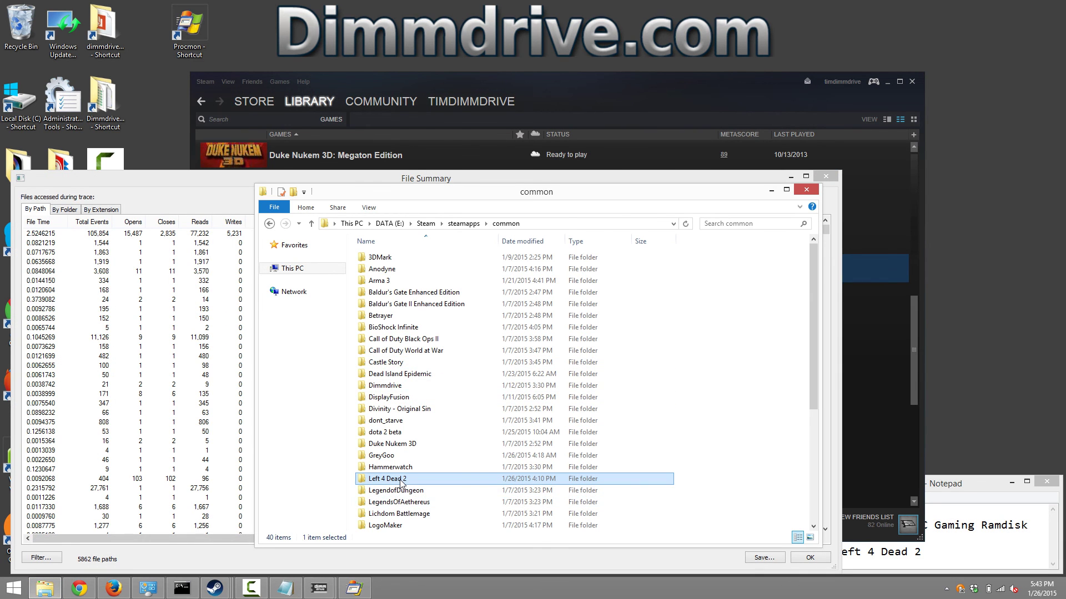
double_click(401, 481)
double_click(390, 294)
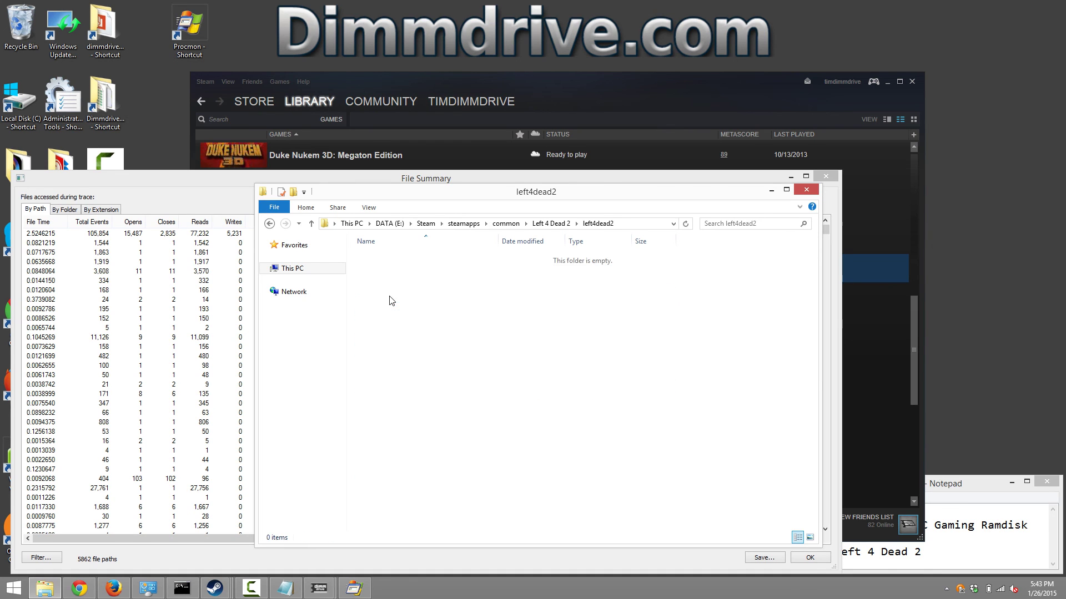
drag(810, 258, 814, 370)
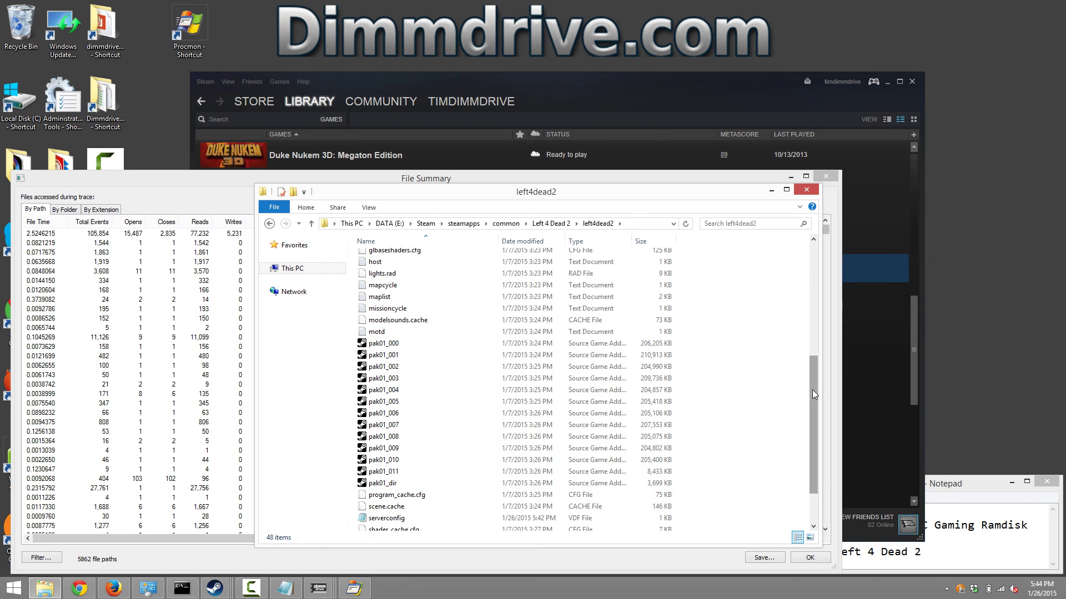
drag(811, 390, 817, 360)
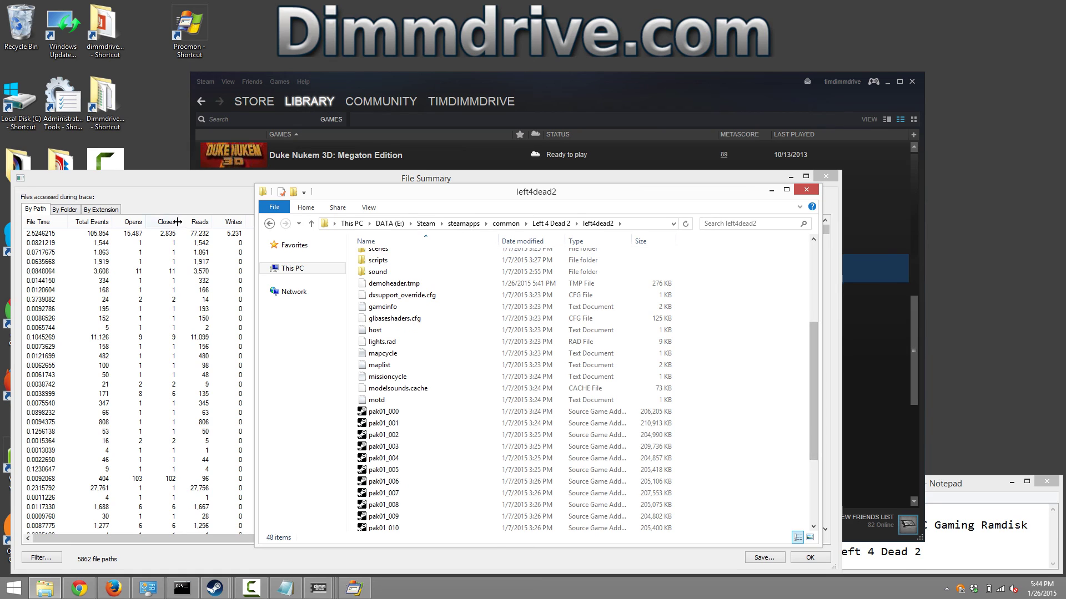
- Open the maps folder and sort its files by size, largest first
click(194, 193)
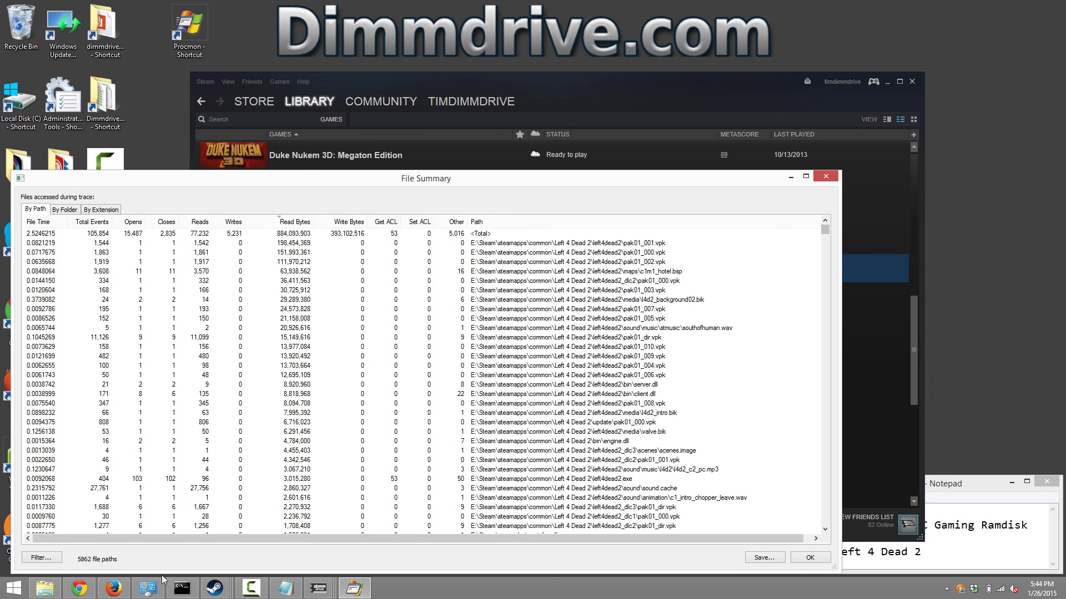
click(54, 593)
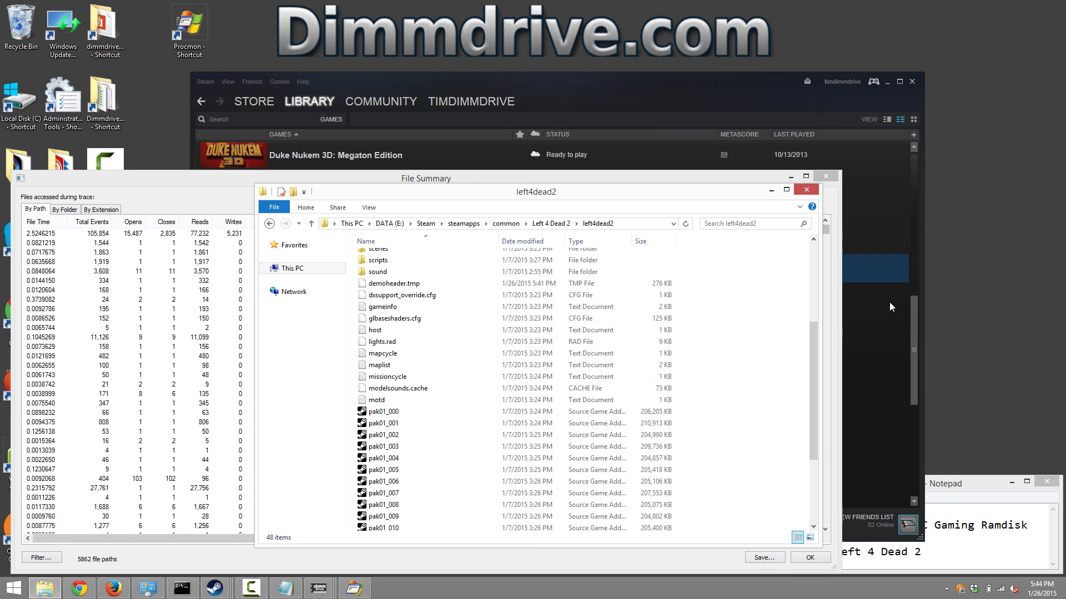
scroll(809, 257, up, 5)
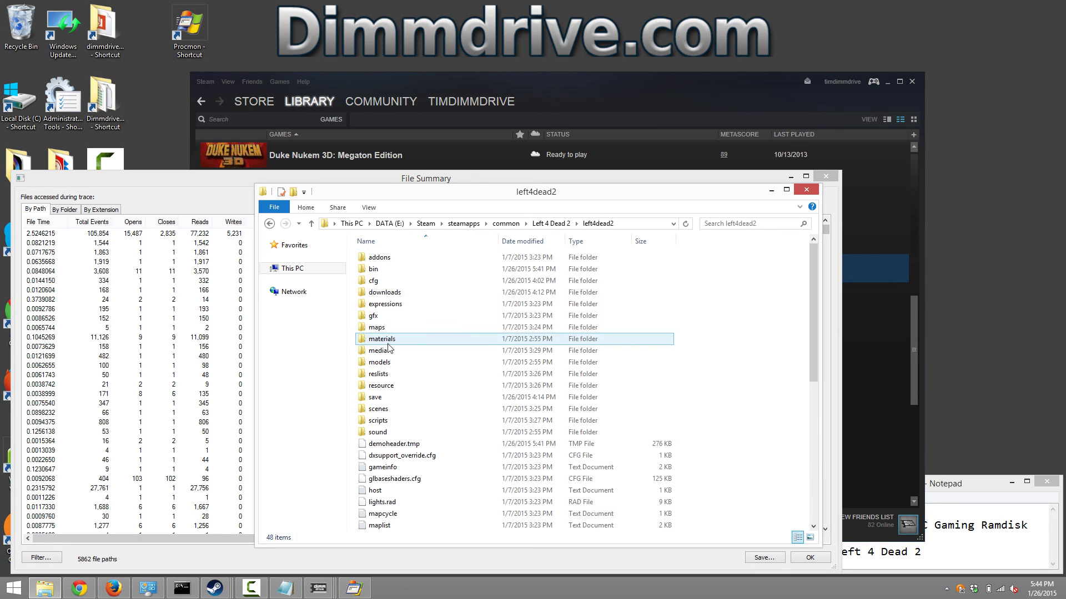
double_click(378, 327)
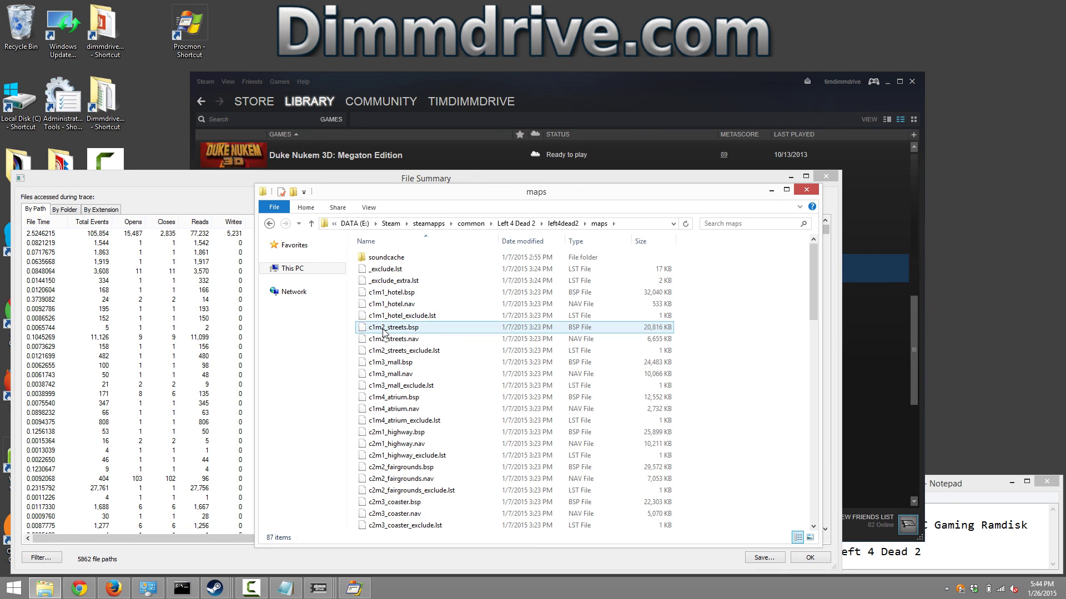
click(640, 242)
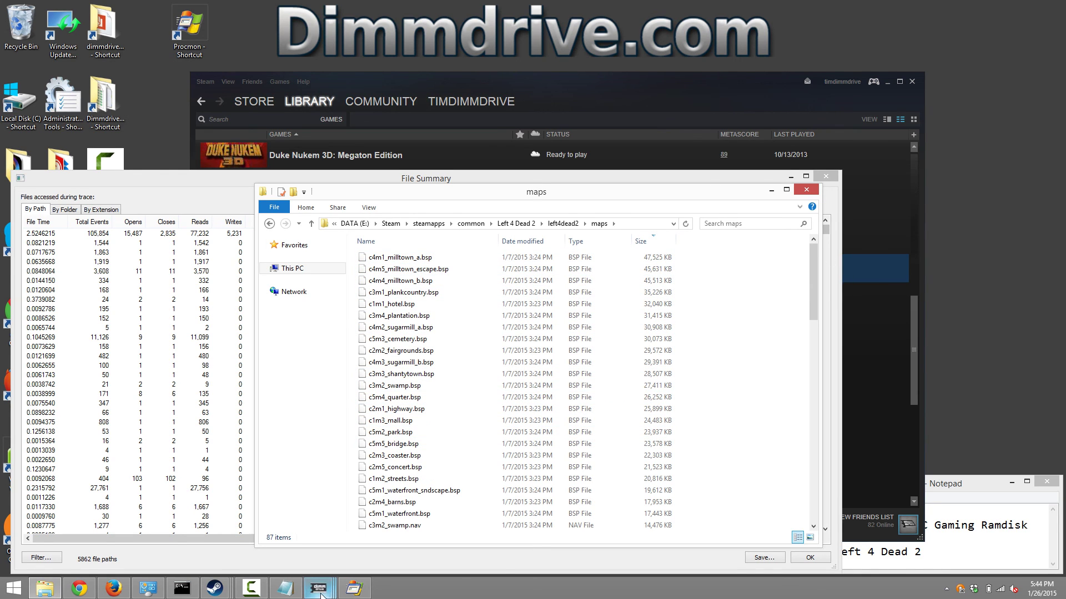
- Return to Dimmdrive's file selection dialog and expand the left4dead2 folder
mouse_move(319, 589)
click(416, 535)
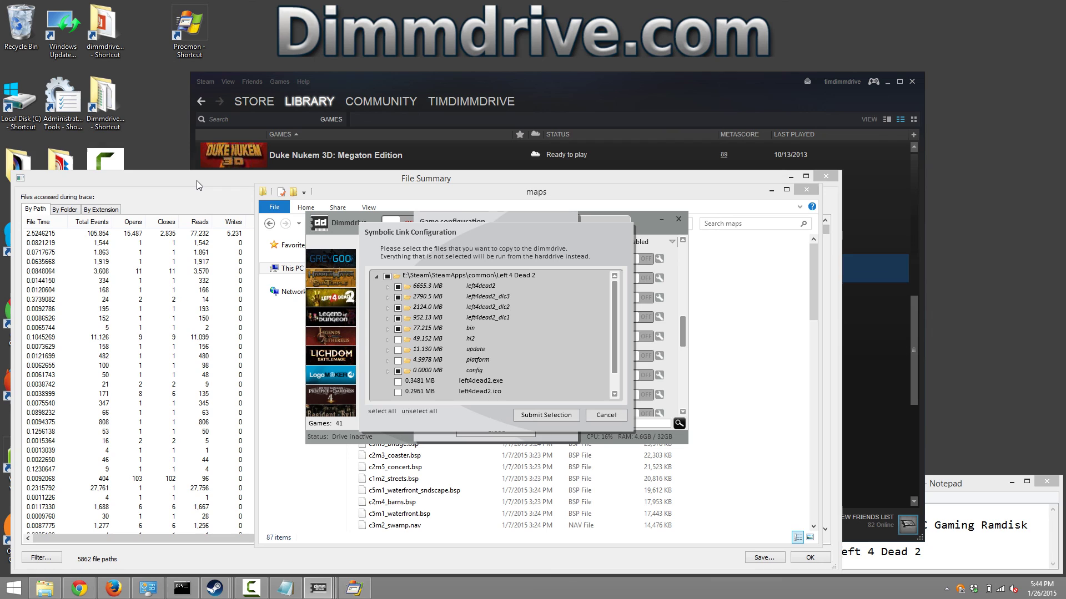
click(388, 287)
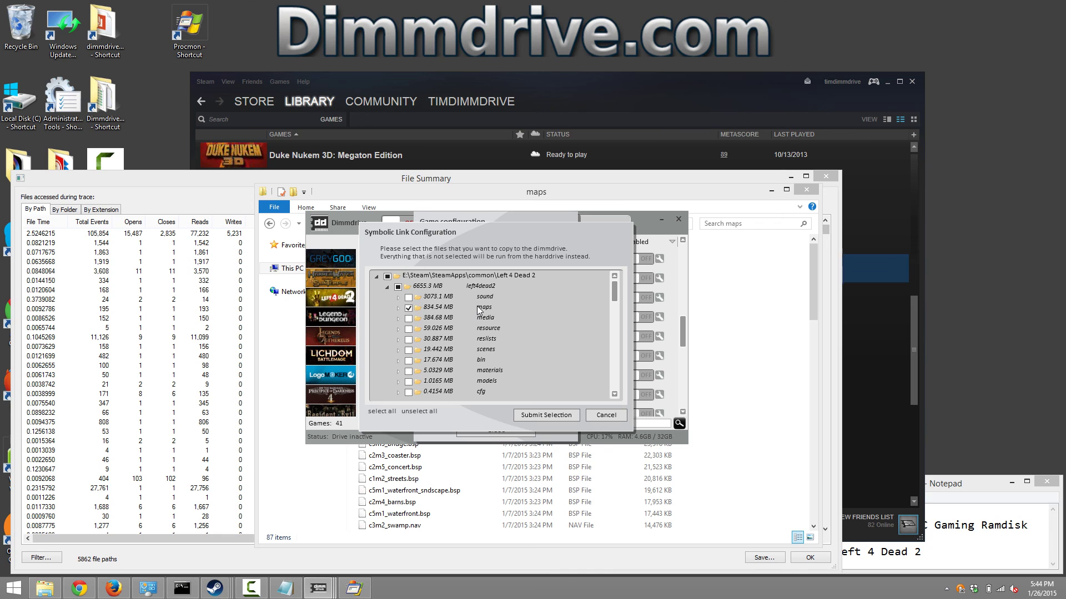
- Check c1m1_hotel.bsp in the File Summary, then go back to Dimmdrive's file selection
click(198, 192)
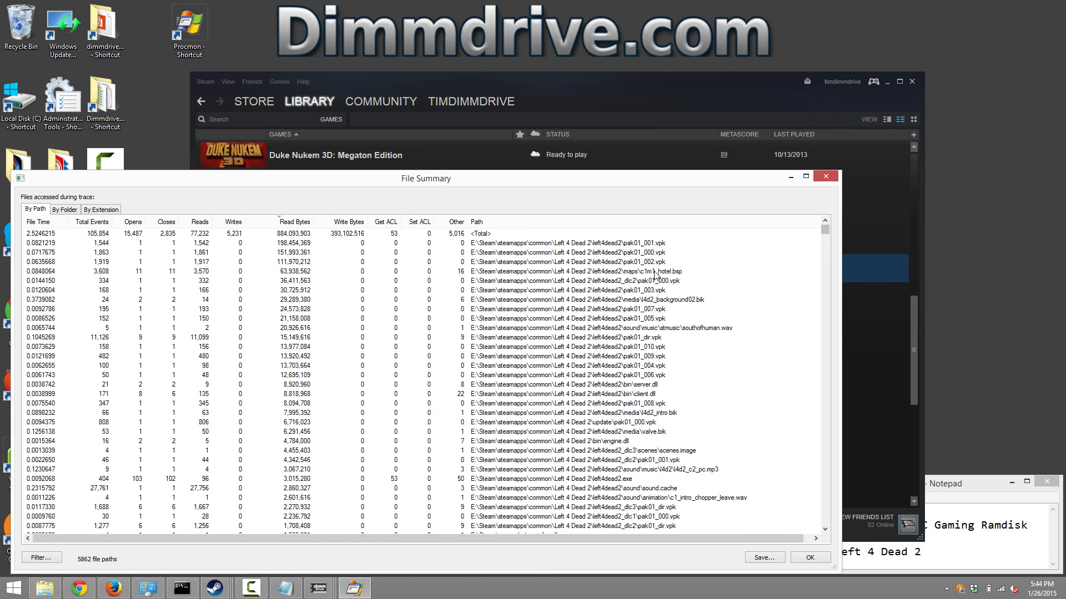
click(655, 274)
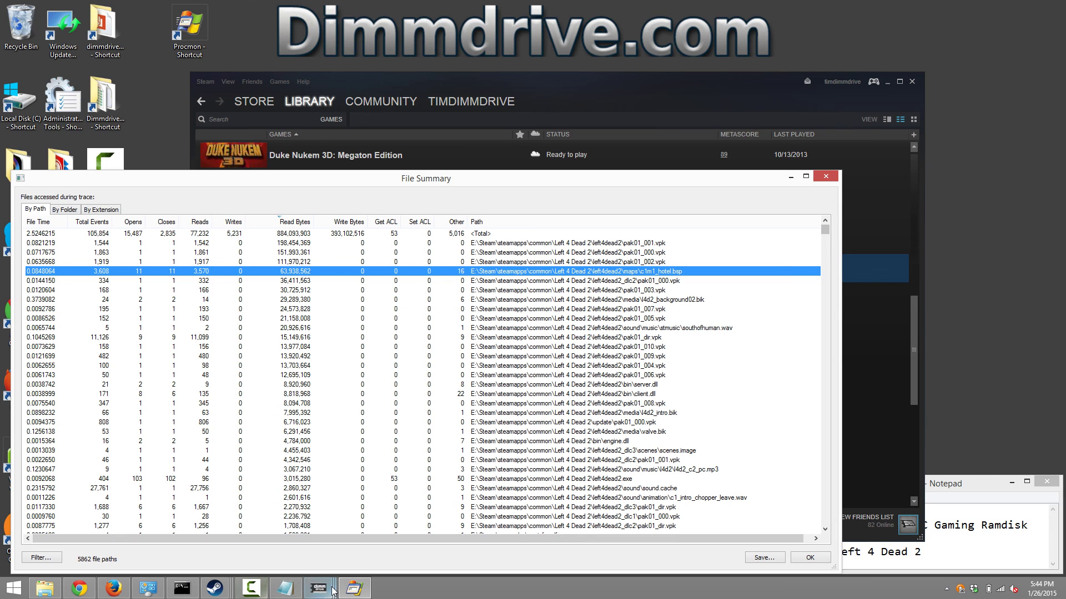
mouse_move(318, 588)
click(451, 528)
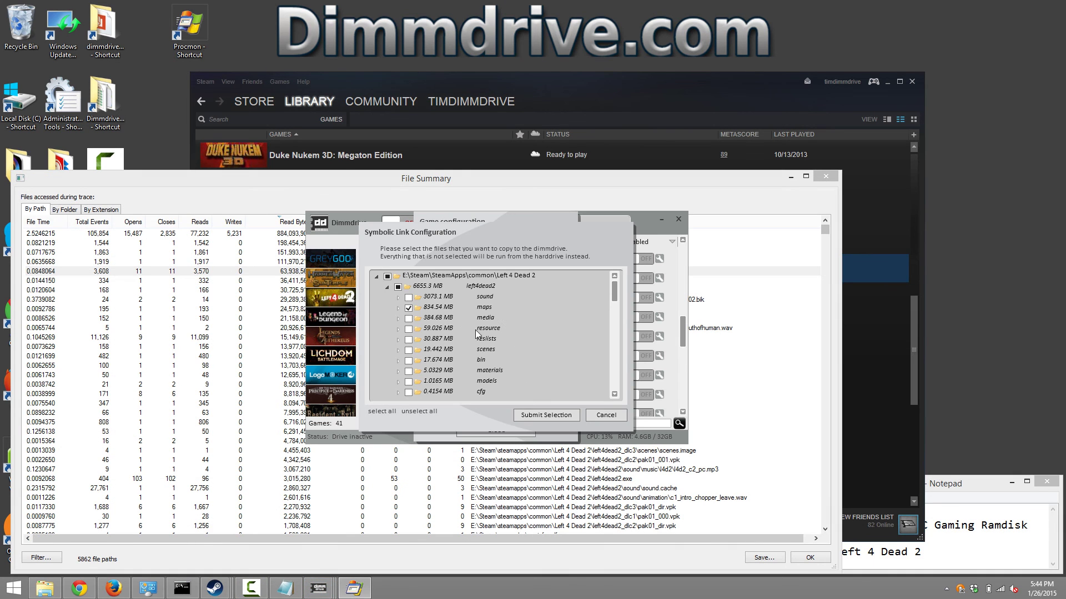
click(408, 308)
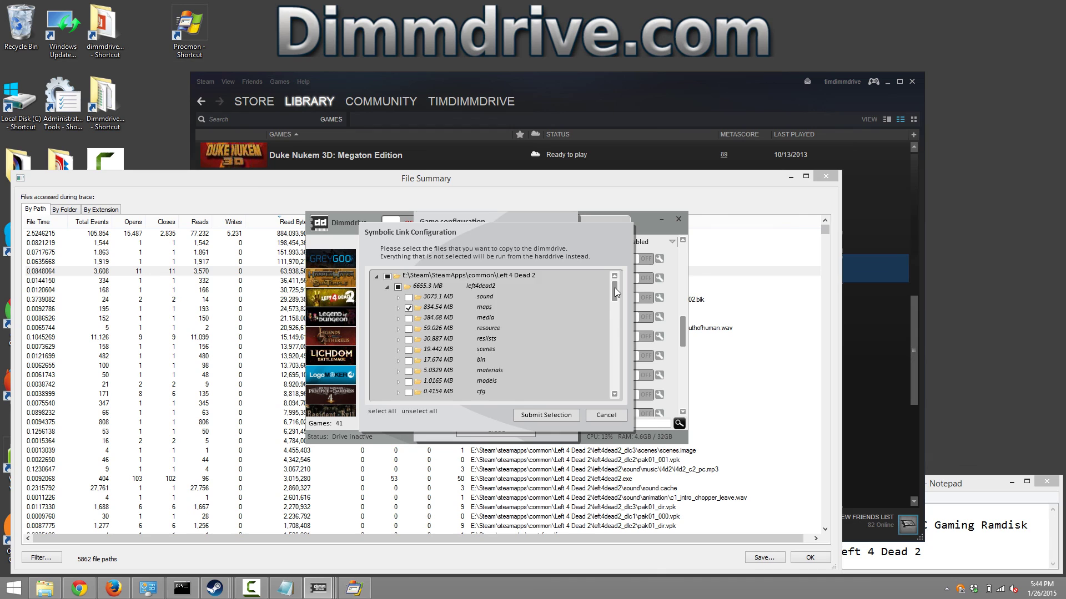
mouse_move(614, 287)
mouse_down()
mouse_move(618, 324)
mouse_move(622, 286)
mouse_up()
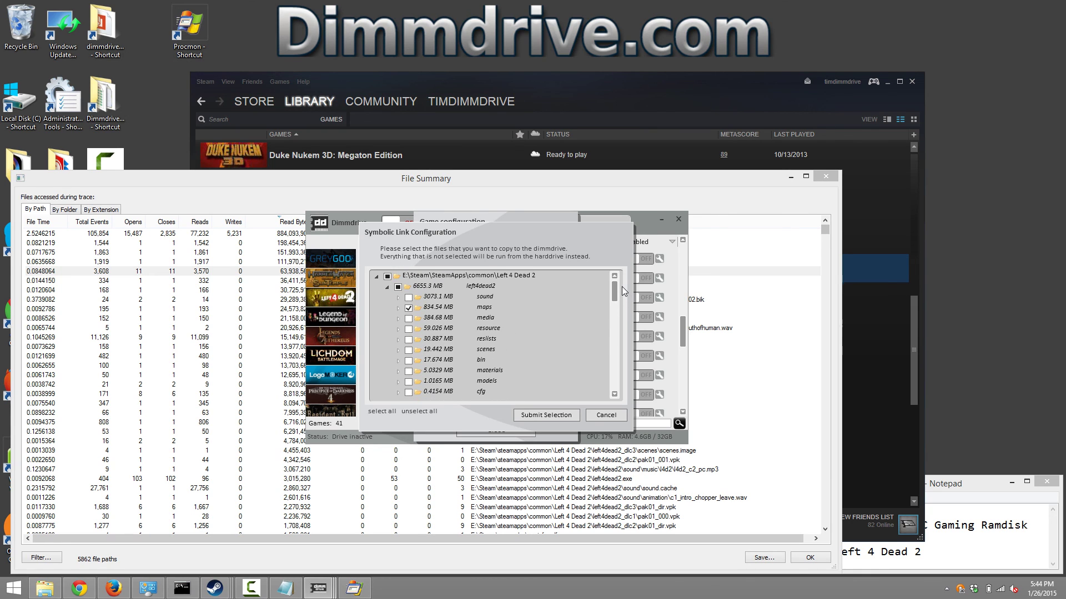
- Inspect the left4dead2_dlc3 and config folders in the Symbolic Link Configuration tree
click(388, 288)
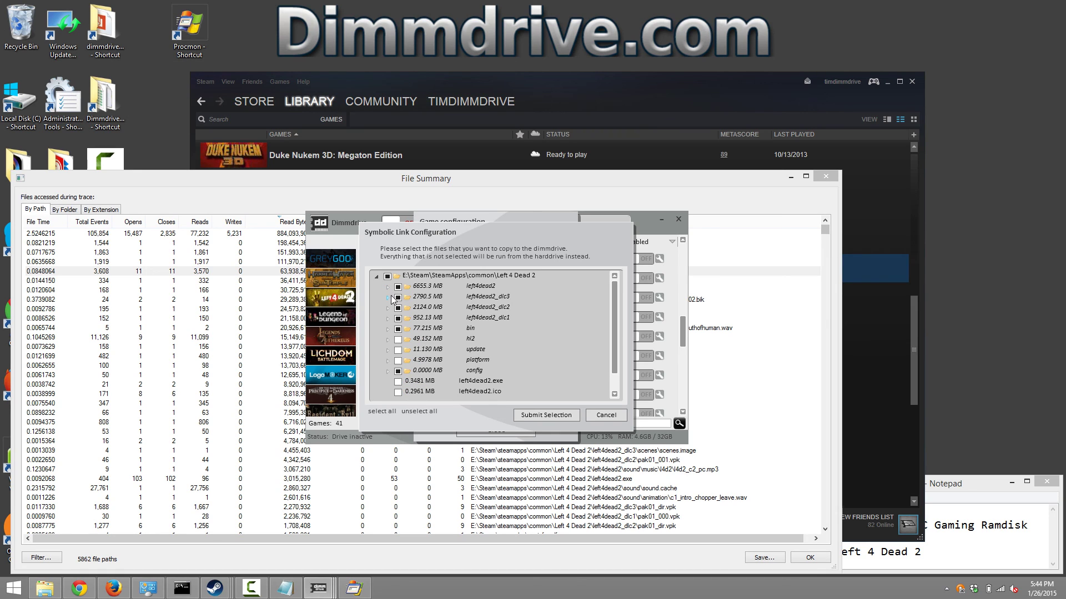
click(387, 297)
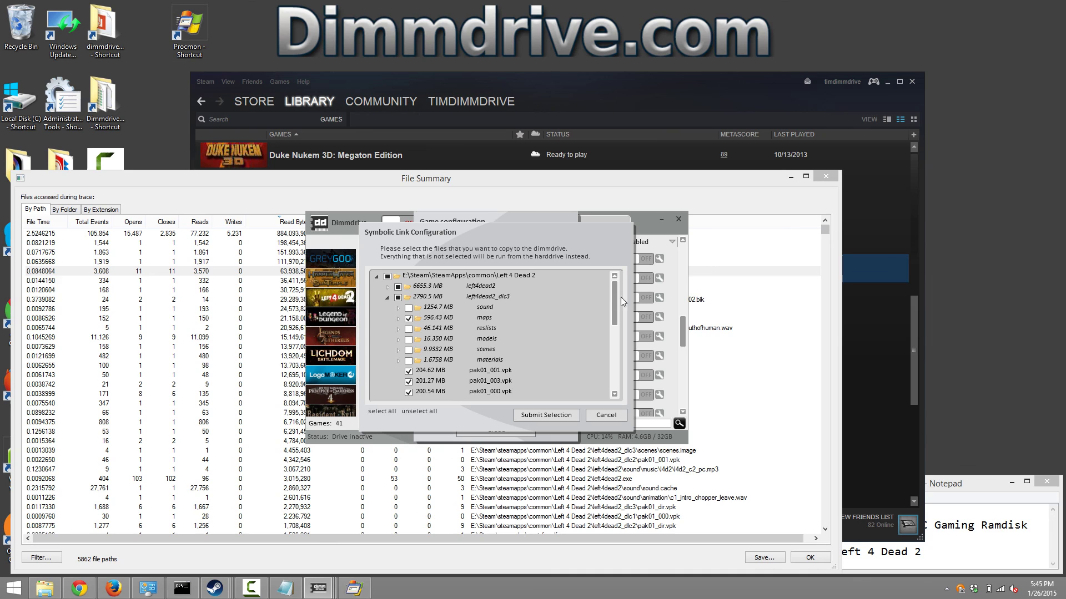
mouse_move(614, 301)
mouse_down()
mouse_move(614, 327)
mouse_move(615, 285)
mouse_up()
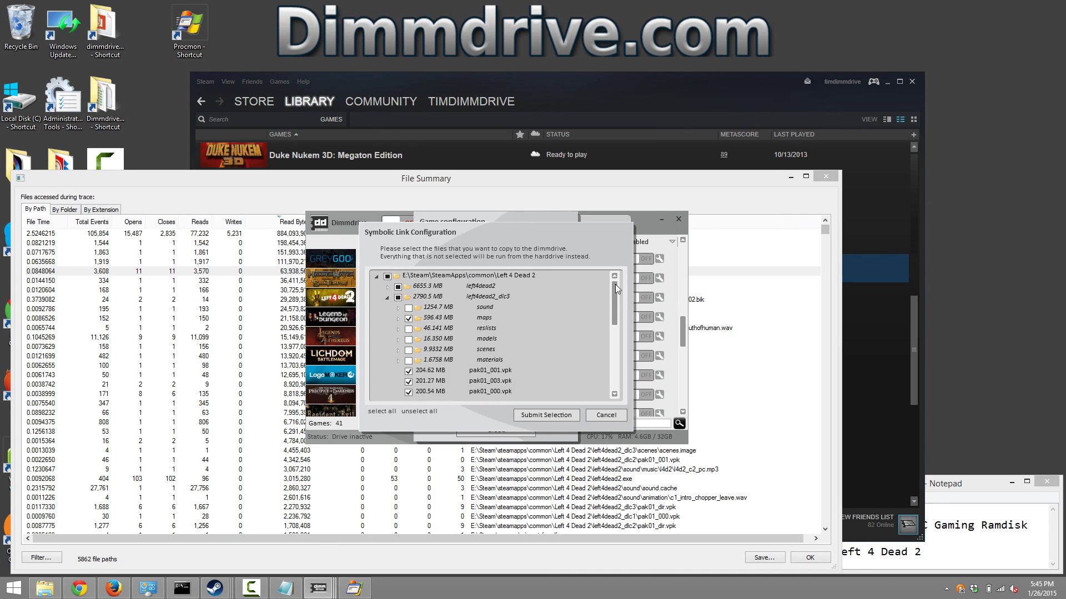
click(389, 300)
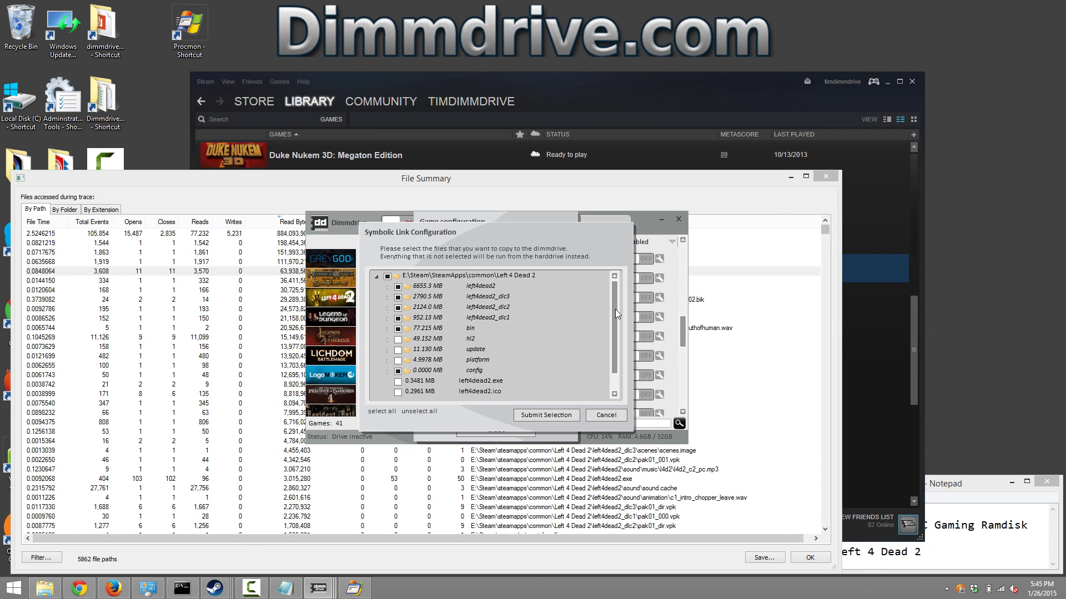
mouse_move(615, 309)
mouse_down()
mouse_move(621, 334)
mouse_move(620, 294)
mouse_up()
click(387, 371)
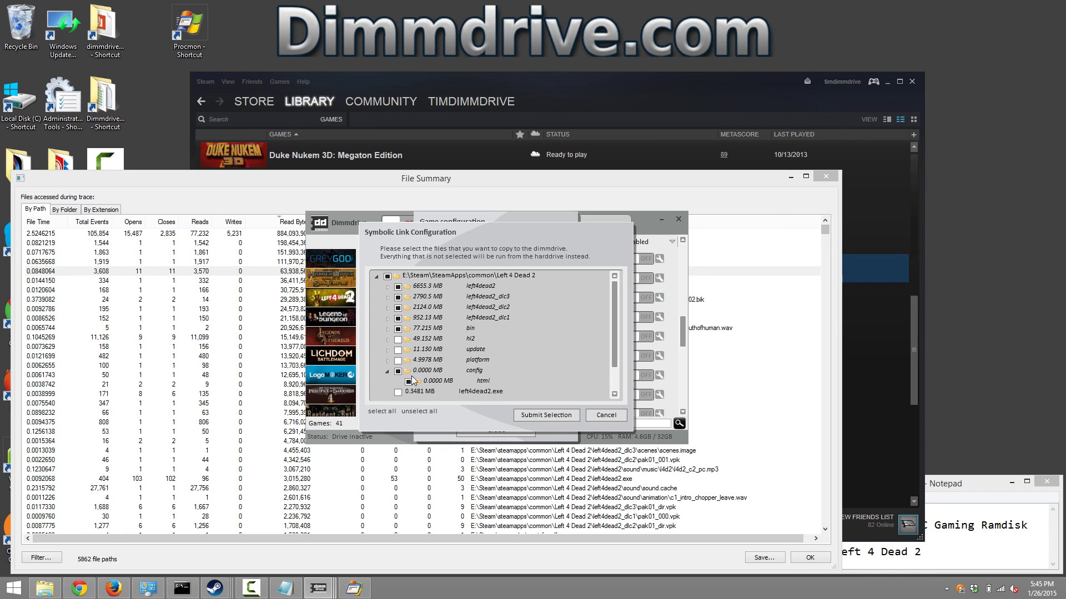
click(387, 371)
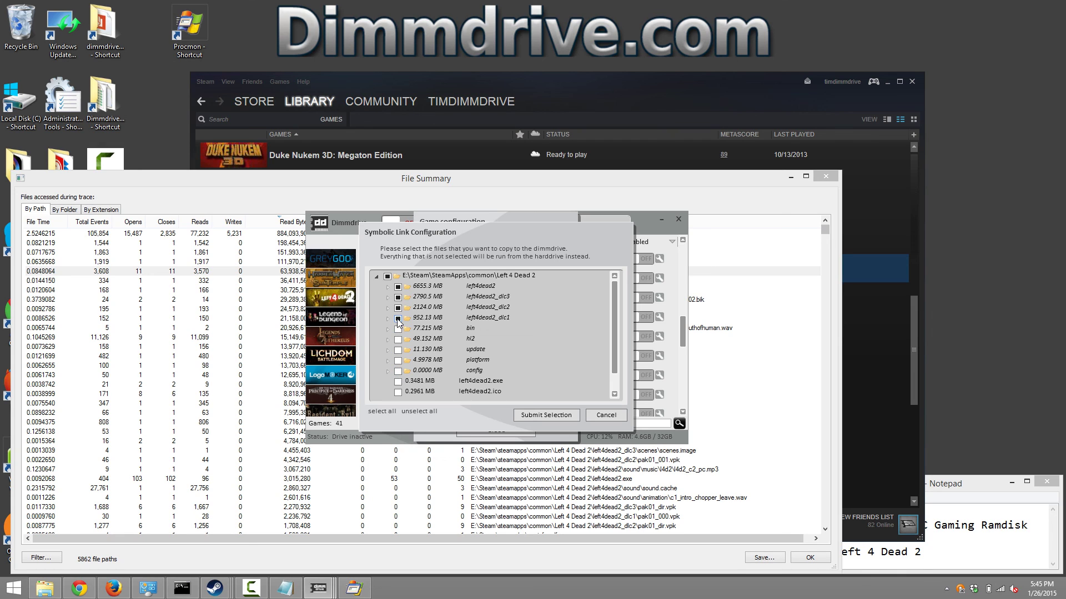
drag(617, 288, 628, 268)
- Expand left4dead2 > maps to show its ticked .bsp map files
click(388, 287)
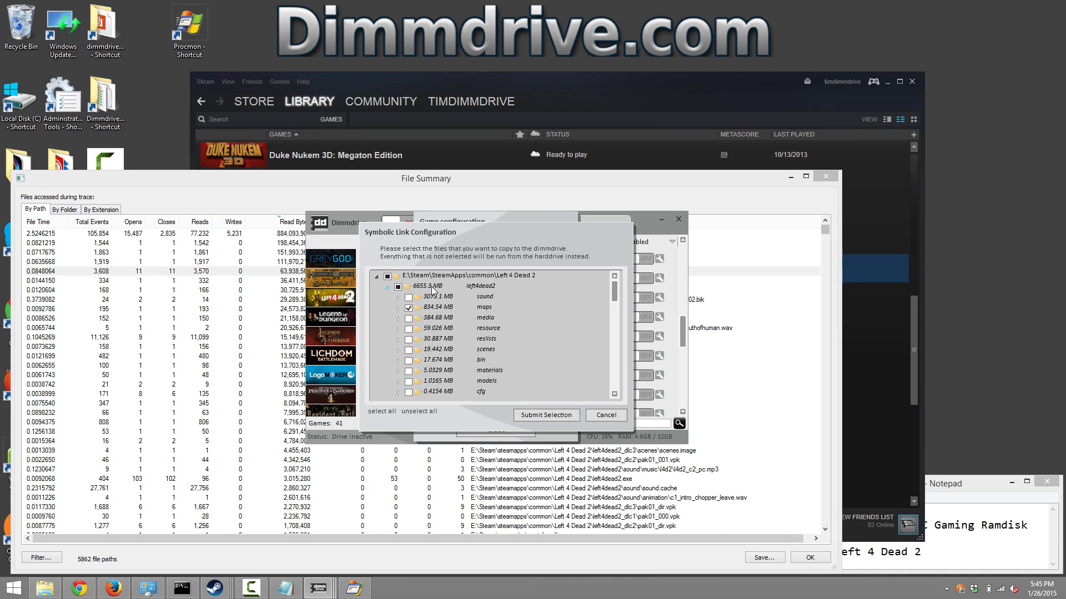
mouse_move(615, 292)
mouse_down()
mouse_move(621, 324)
mouse_move(624, 291)
mouse_up()
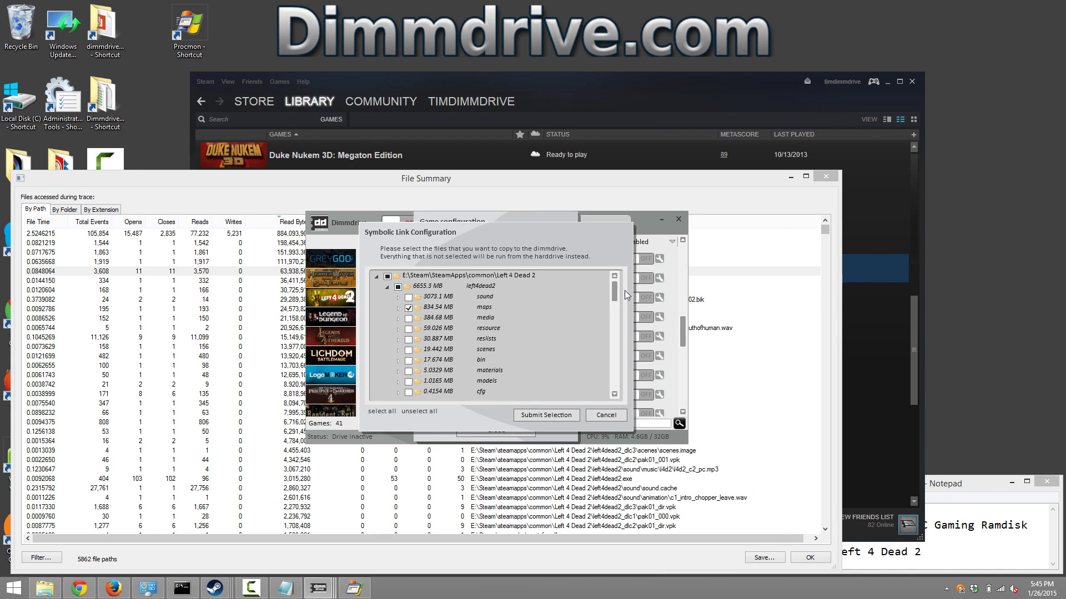
click(398, 307)
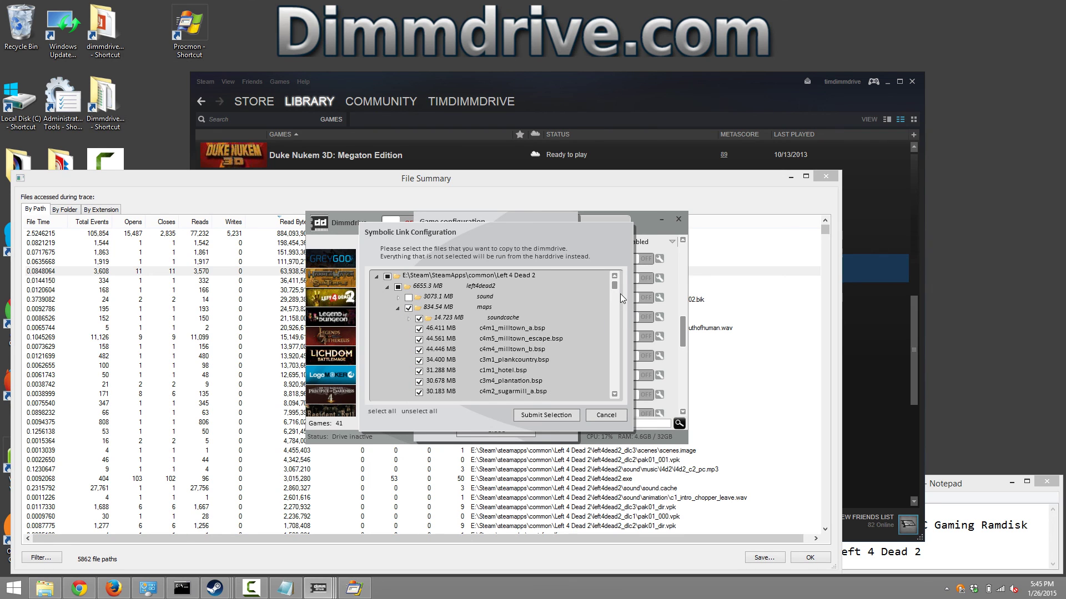
mouse_move(615, 286)
mouse_down()
mouse_move(615, 301)
mouse_move(617, 273)
mouse_up()
- Collapse the maps folder and submit the 5.3 GB Left 4 Dead 2 file selection
click(399, 308)
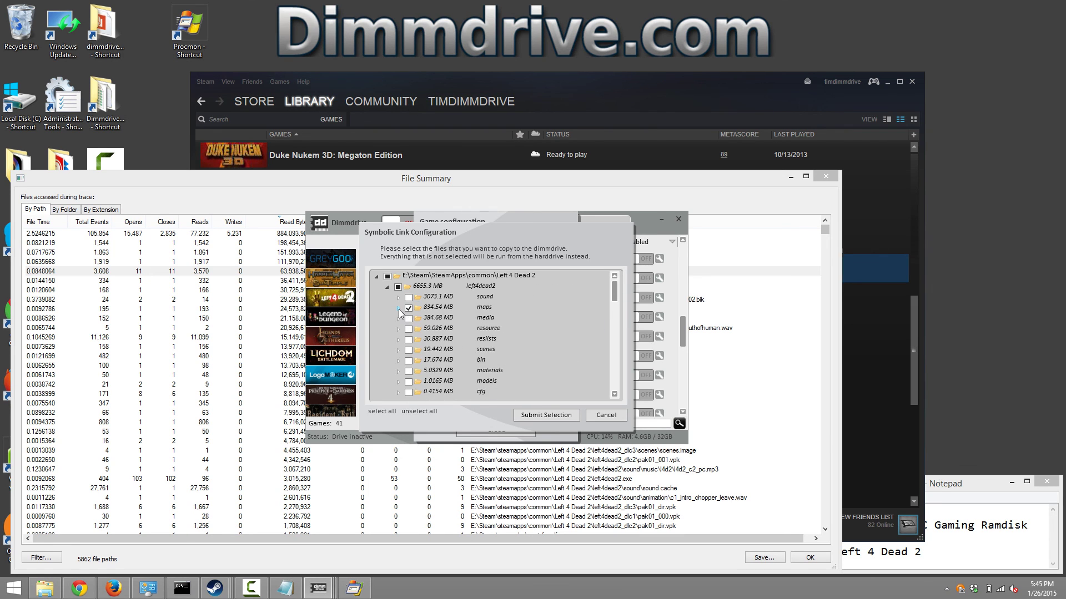
click(529, 416)
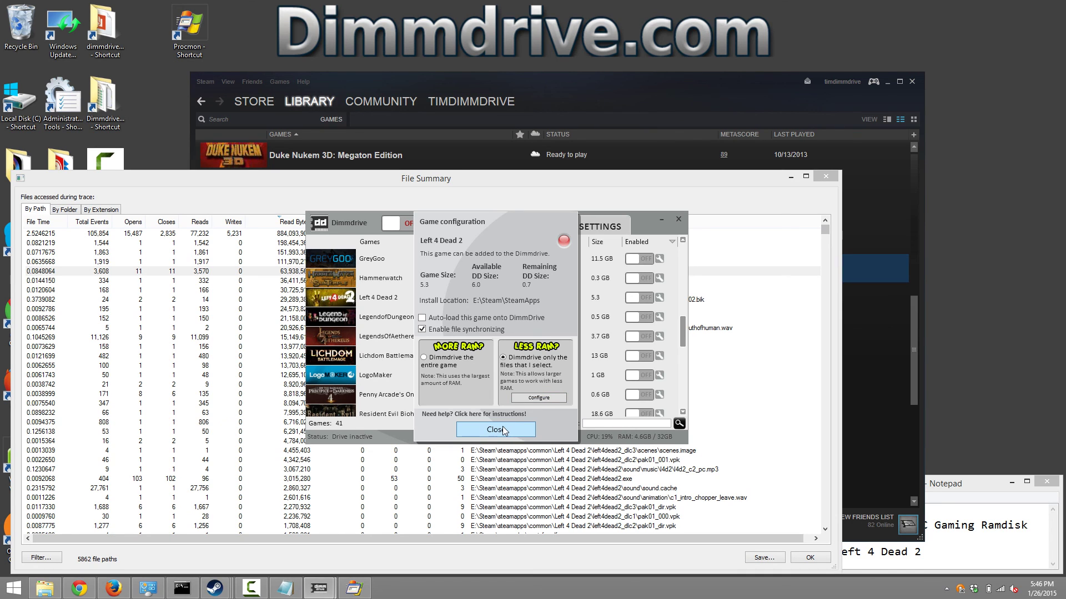
- Close the Left 4 Dead 2 configuration, check the 6 GB drive size in Settings, and return to Games
click(495, 430)
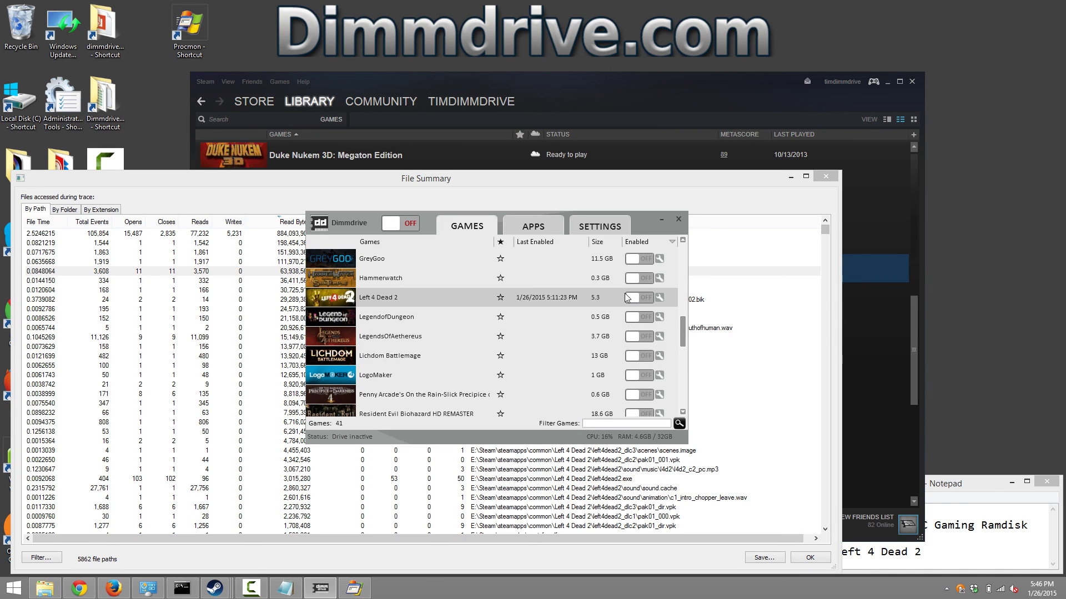
click(605, 226)
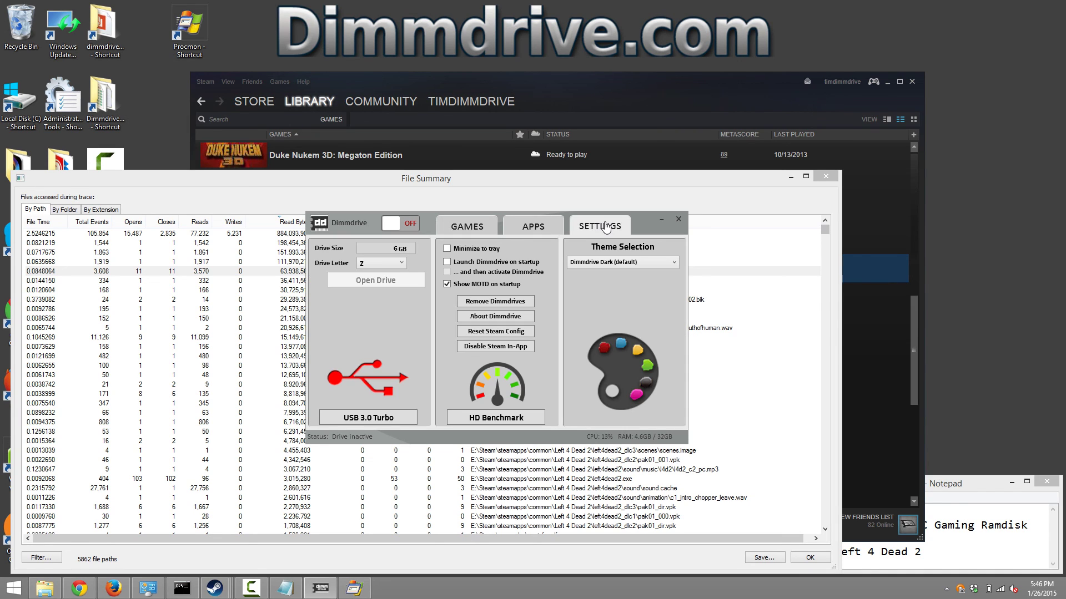
double_click(395, 248)
click(466, 228)
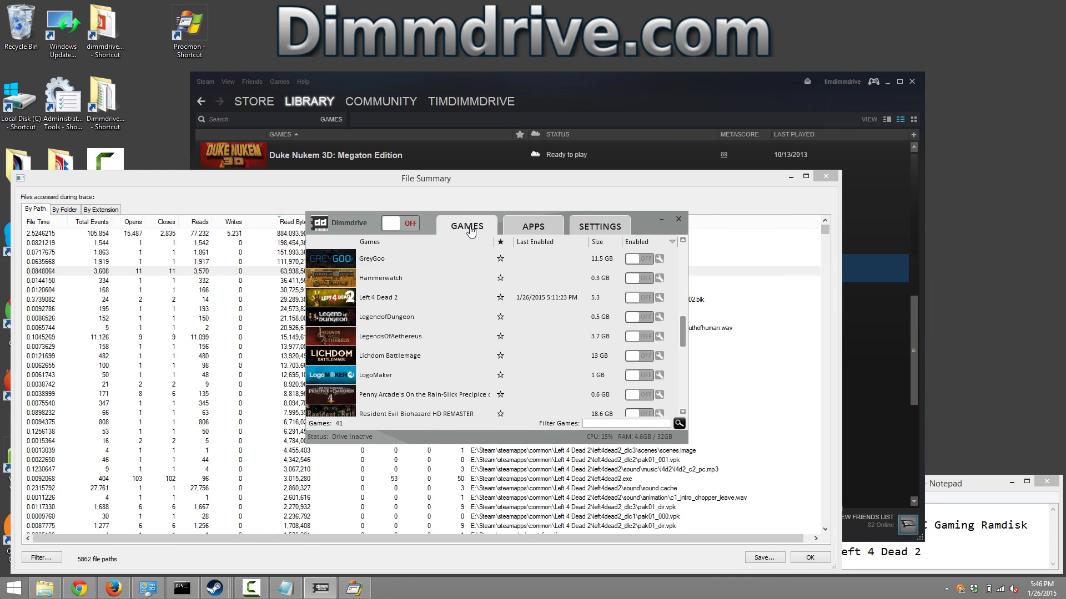
- Enable Left 4 Dead 2 and switch the RAM drive on, copying its 276 files (5.3 GB)
click(644, 302)
scroll(683, 246, up, 5)
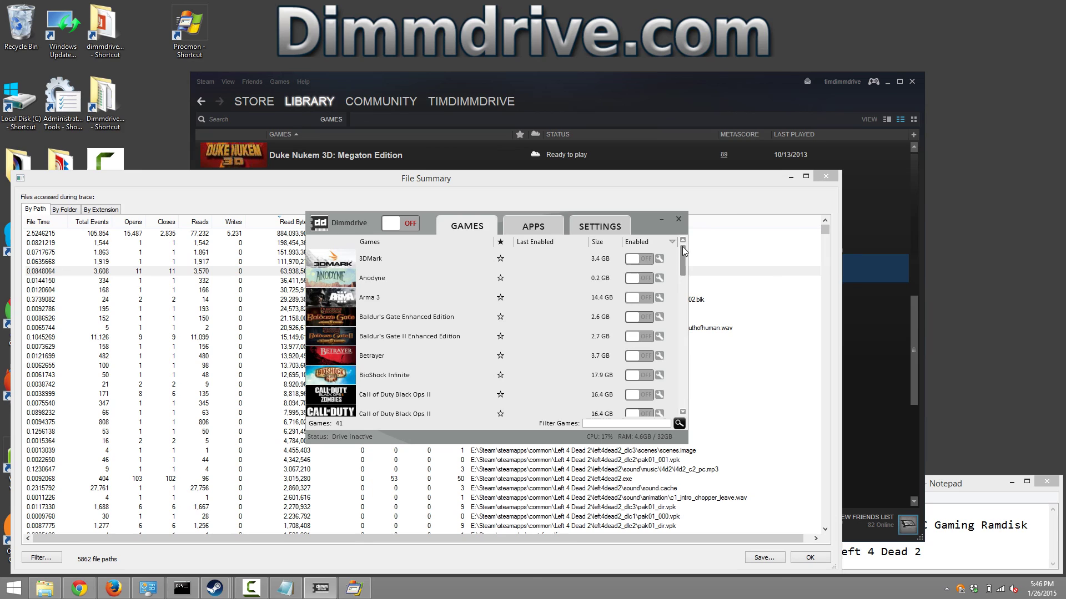
click(411, 227)
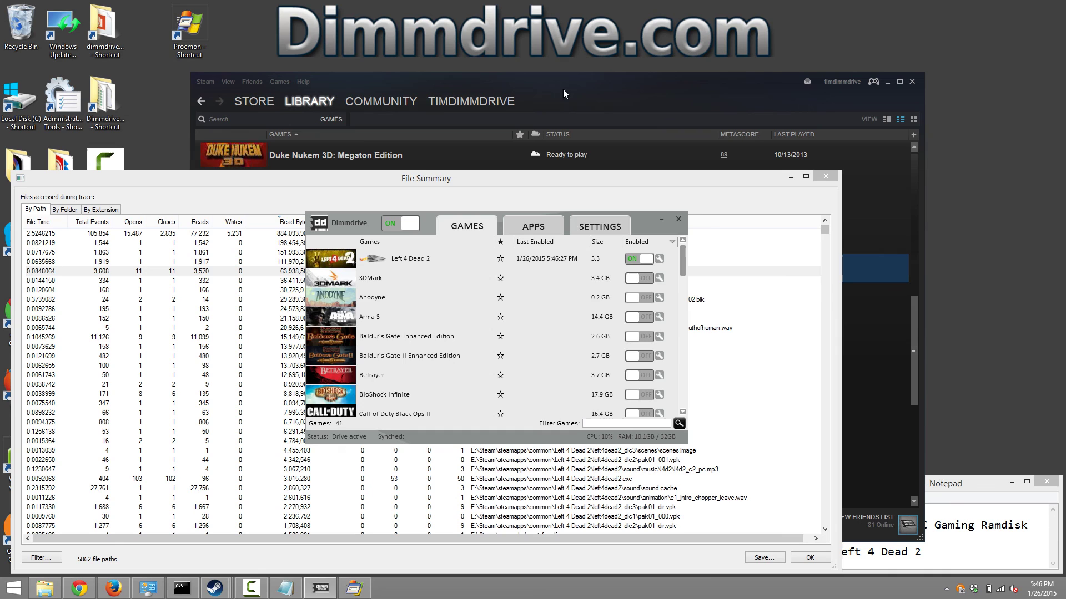
click(584, 81)
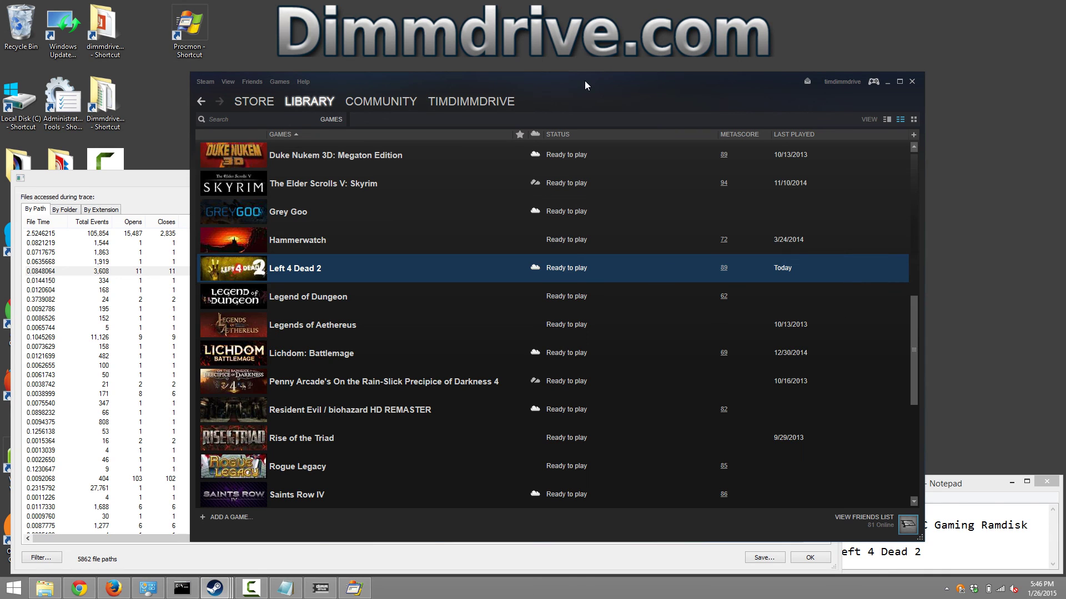
- Open Left 4 Dead 2's E: install folder from the Local Files page of its Steam Properties
right_click(283, 273)
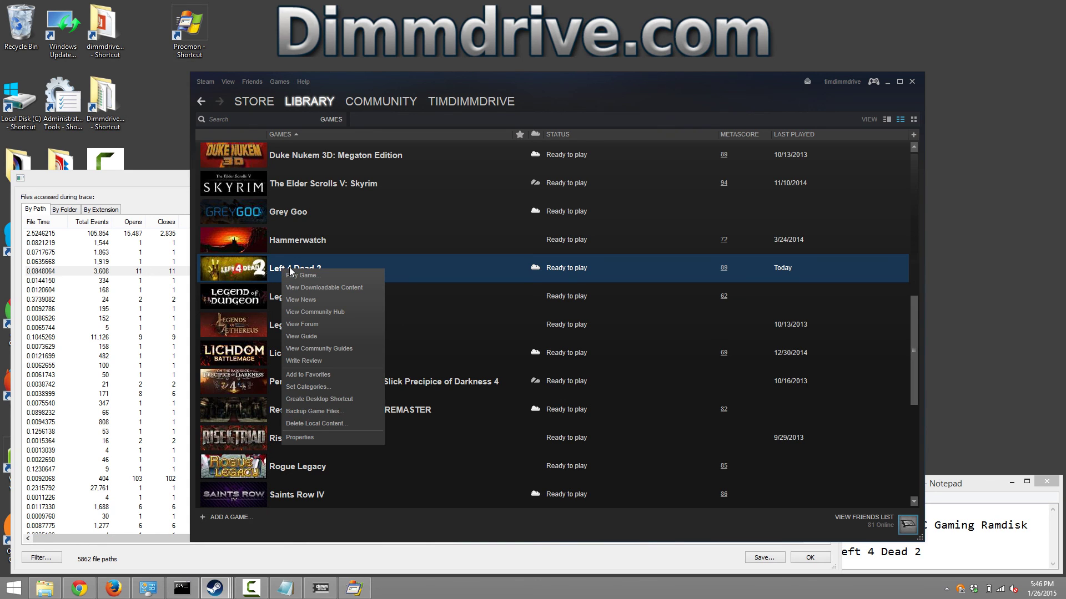
click(300, 438)
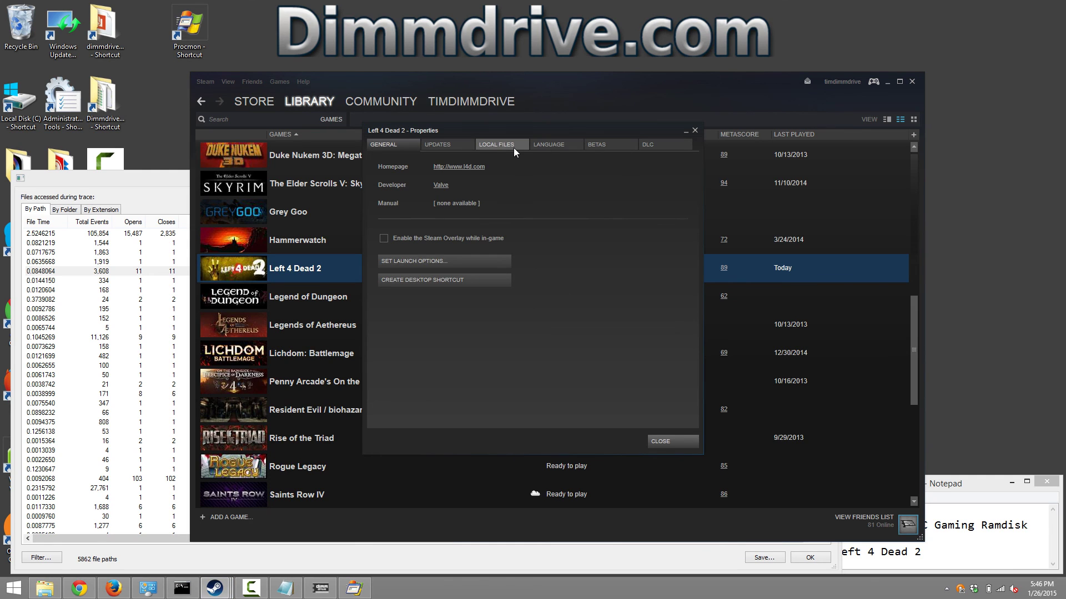
click(494, 145)
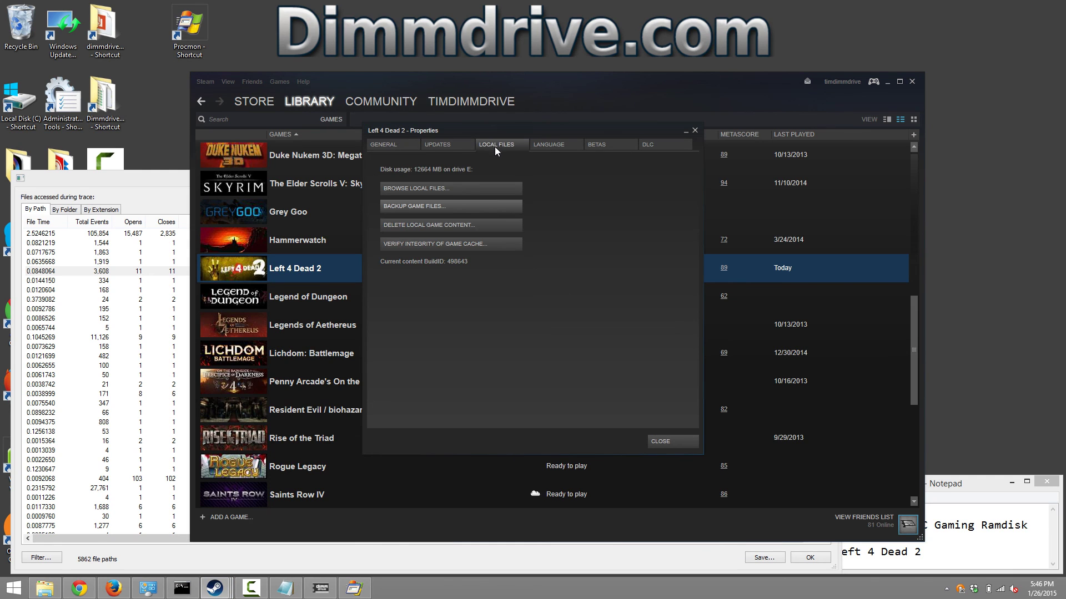
click(427, 188)
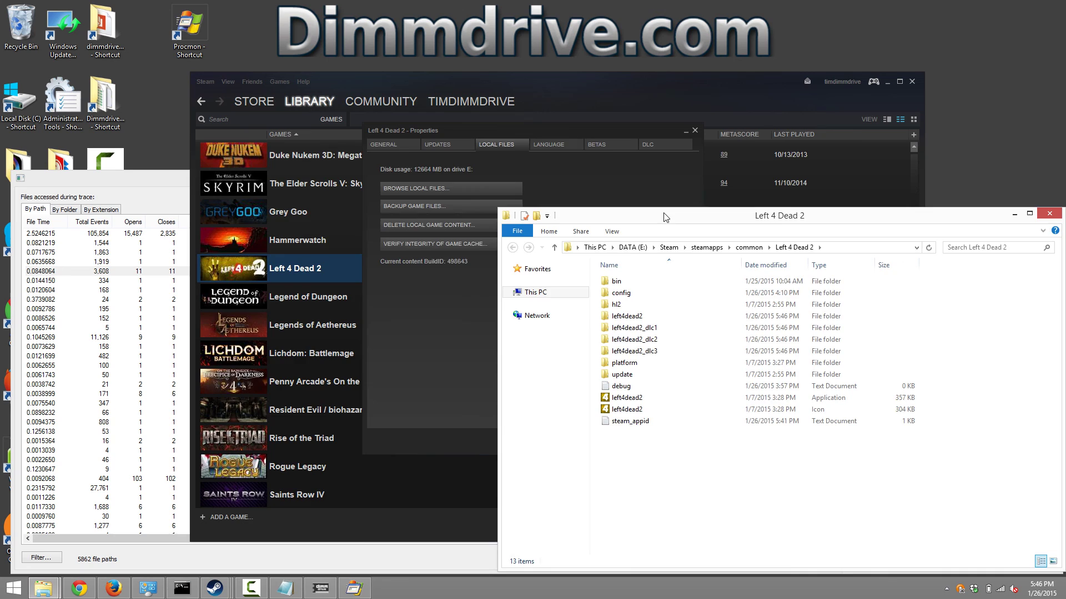
- Verify left4dead2's maps folder is a shortcut targeting Z:\steam.550-Left 4 Dead 2
drag(665, 216, 346, 149)
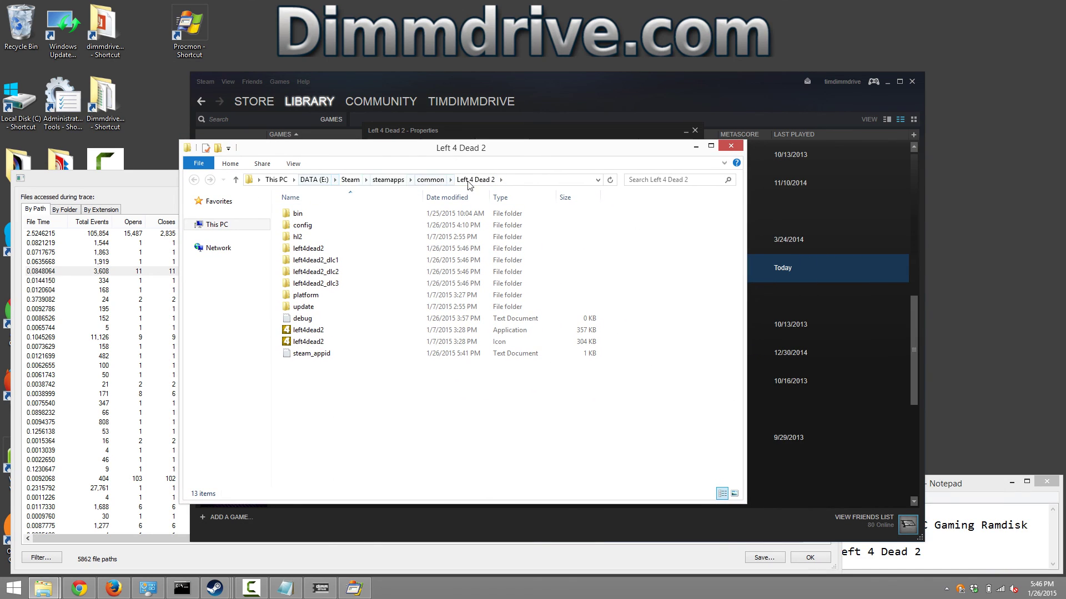
mouse_move(322, 257)
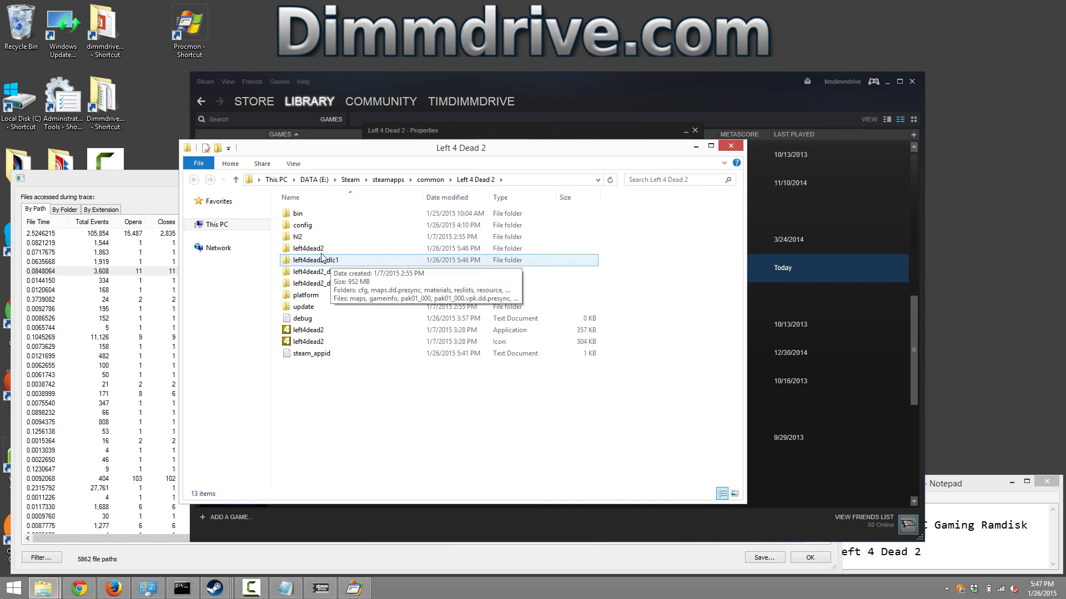
double_click(312, 249)
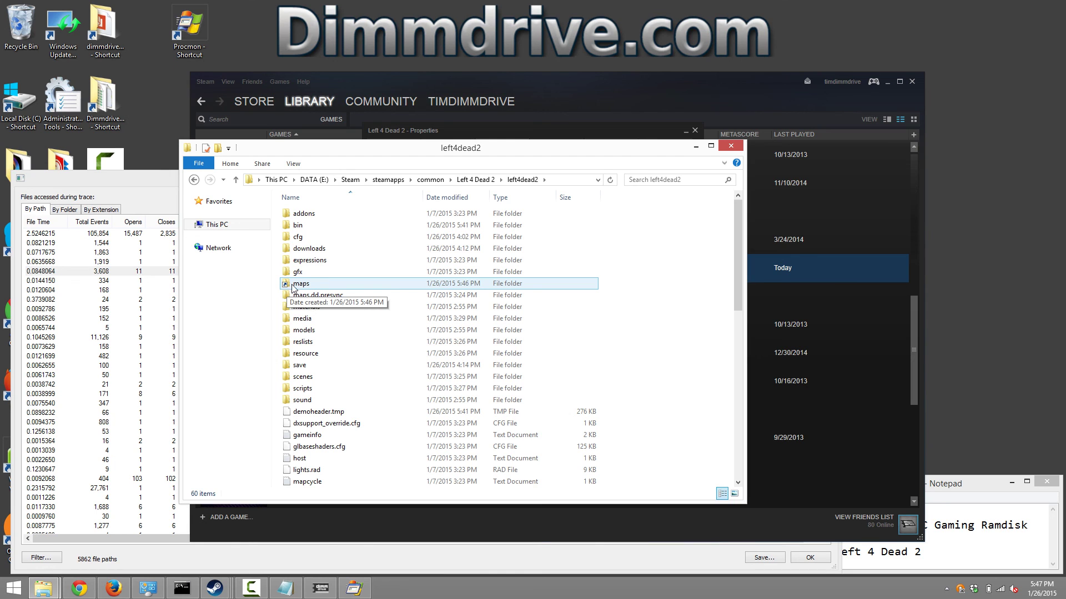
right_click(304, 286)
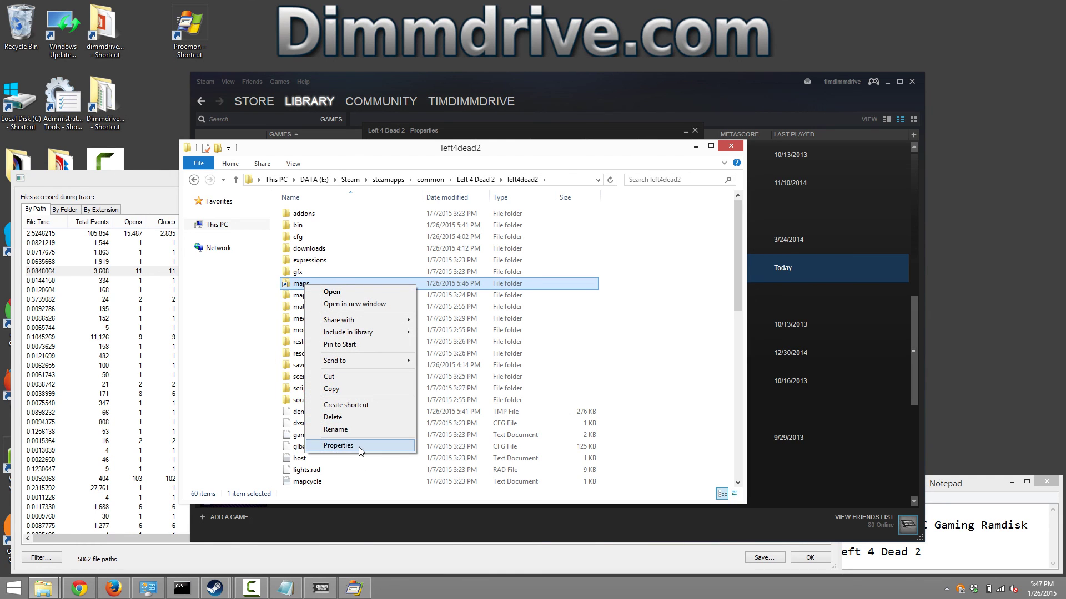
click(337, 445)
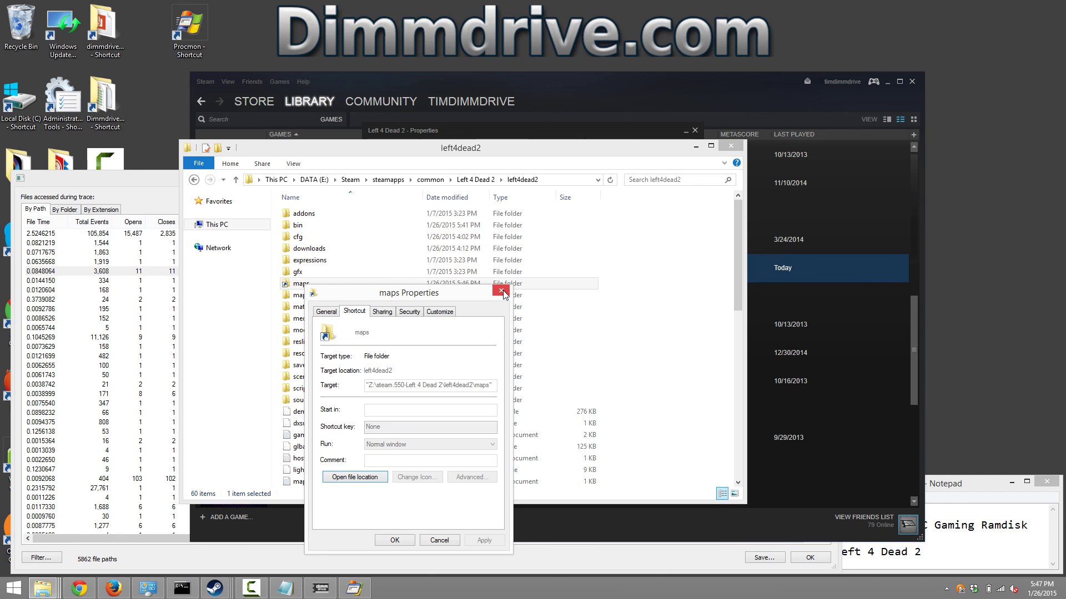
click(502, 291)
- Browse the Z: drive's steam.550-Left 4 Dead 2 > left4dead2 > maps copy, then minimize that window
click(325, 588)
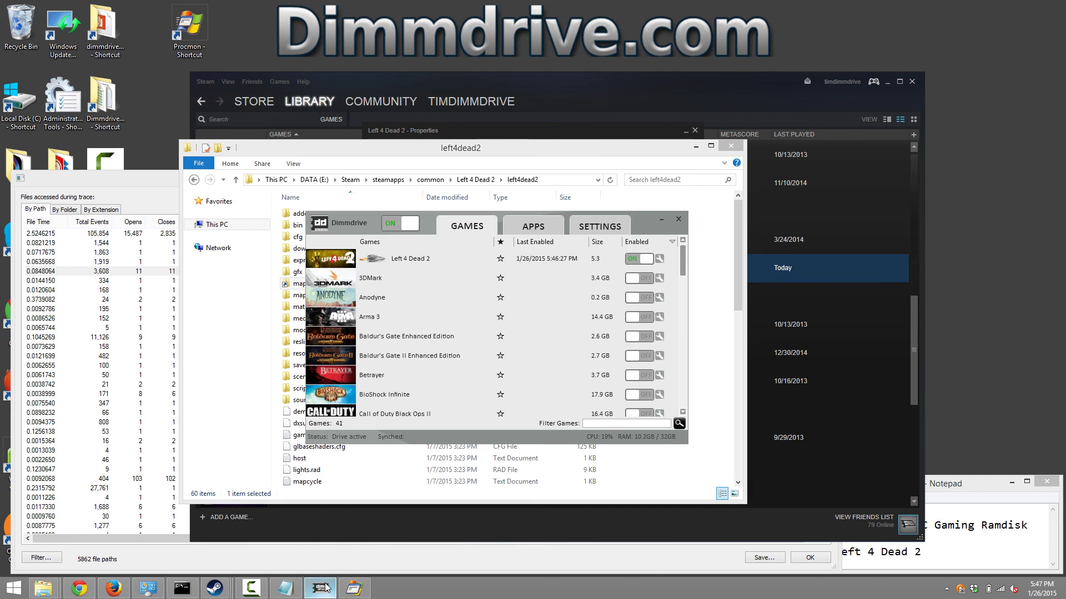
click(593, 227)
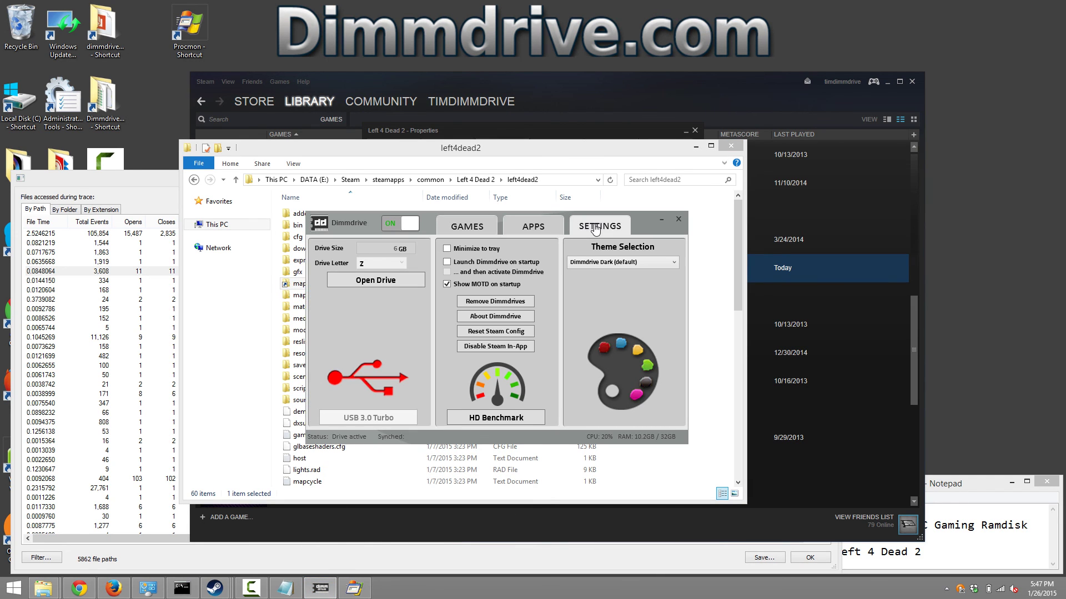
click(387, 282)
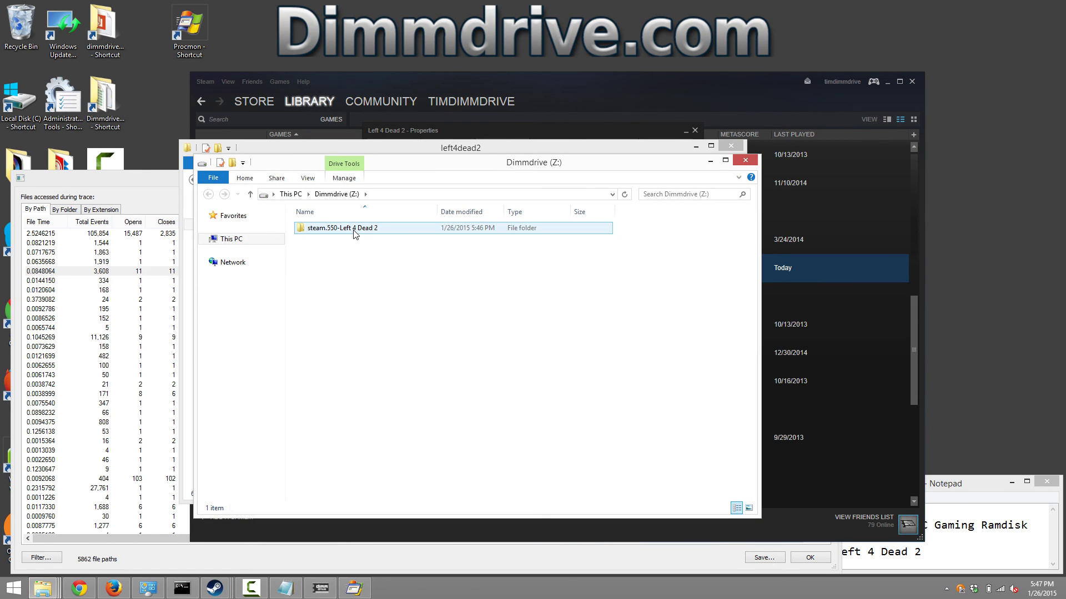
click(355, 235)
double_click(355, 230)
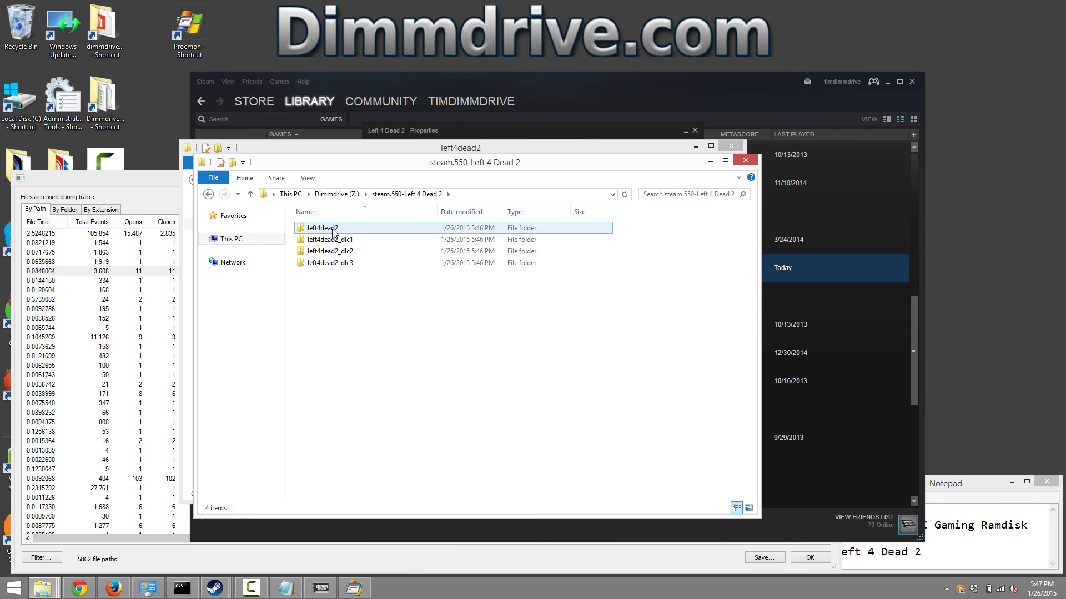
double_click(333, 231)
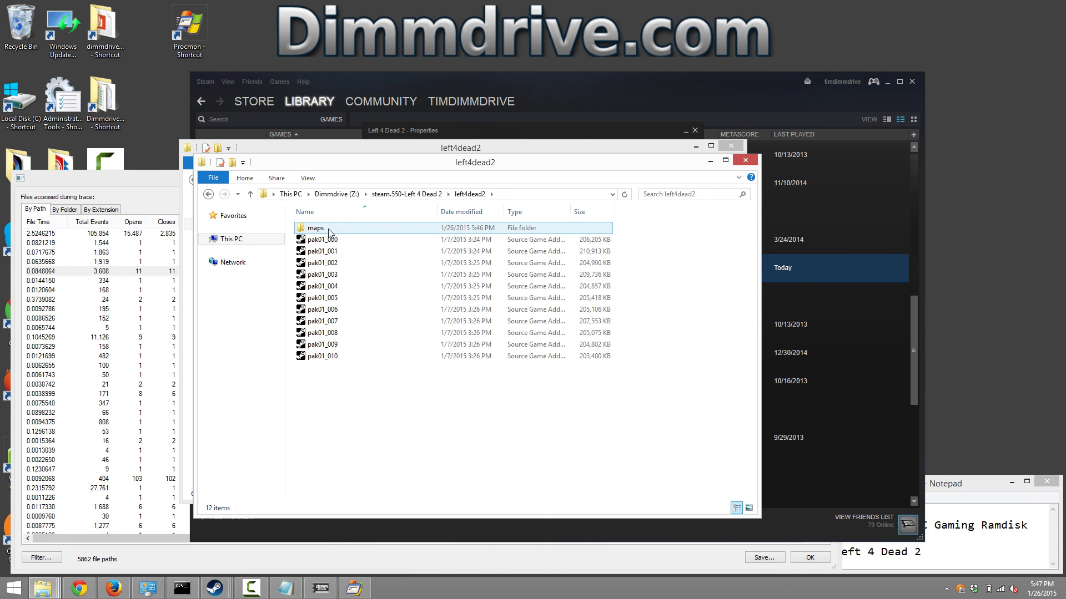
double_click(328, 228)
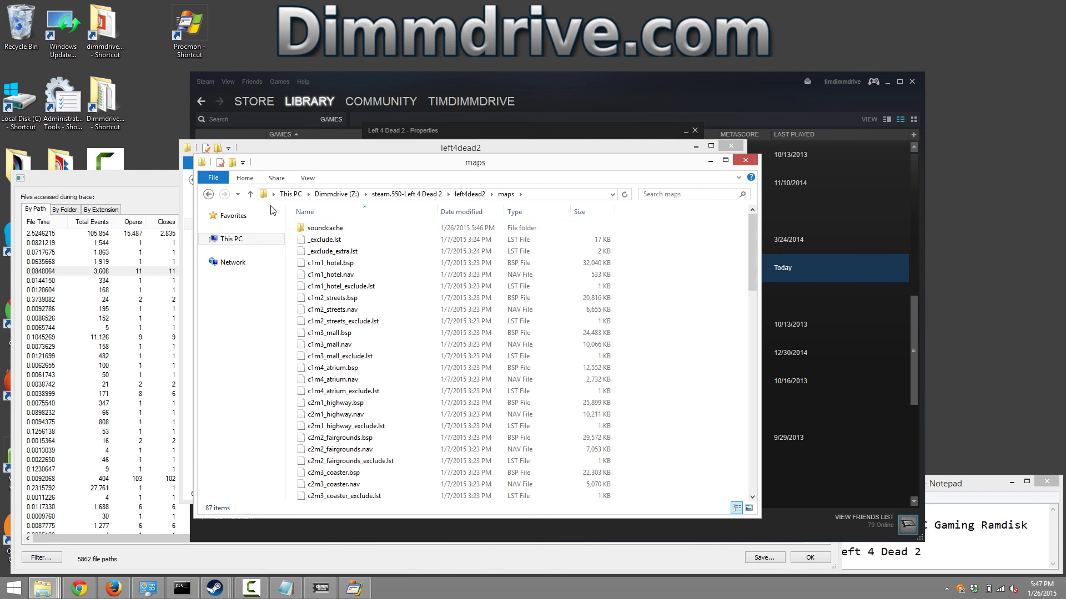
click(208, 194)
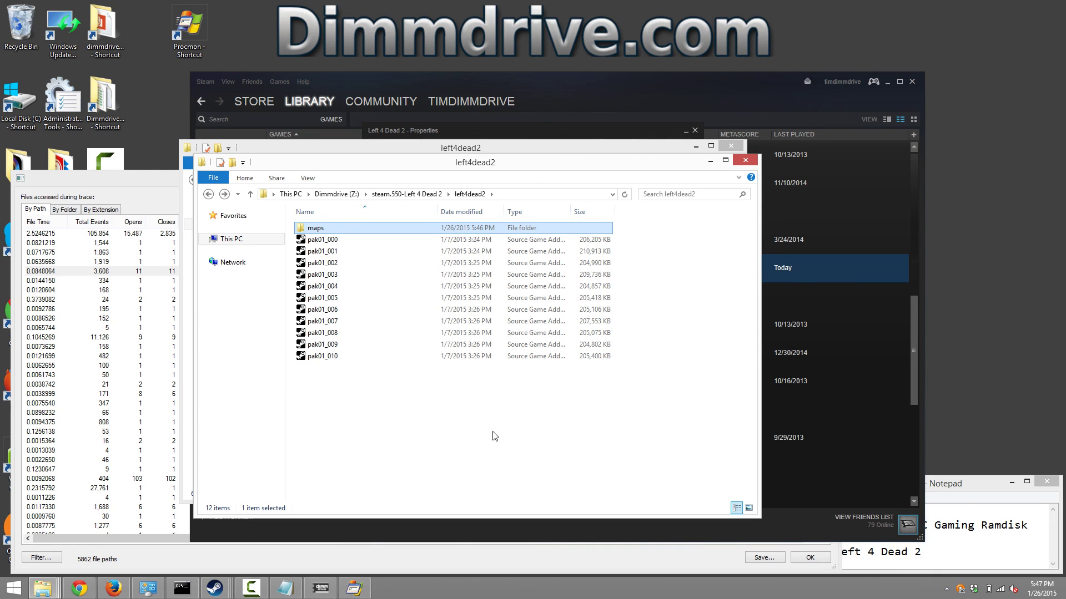
click(711, 162)
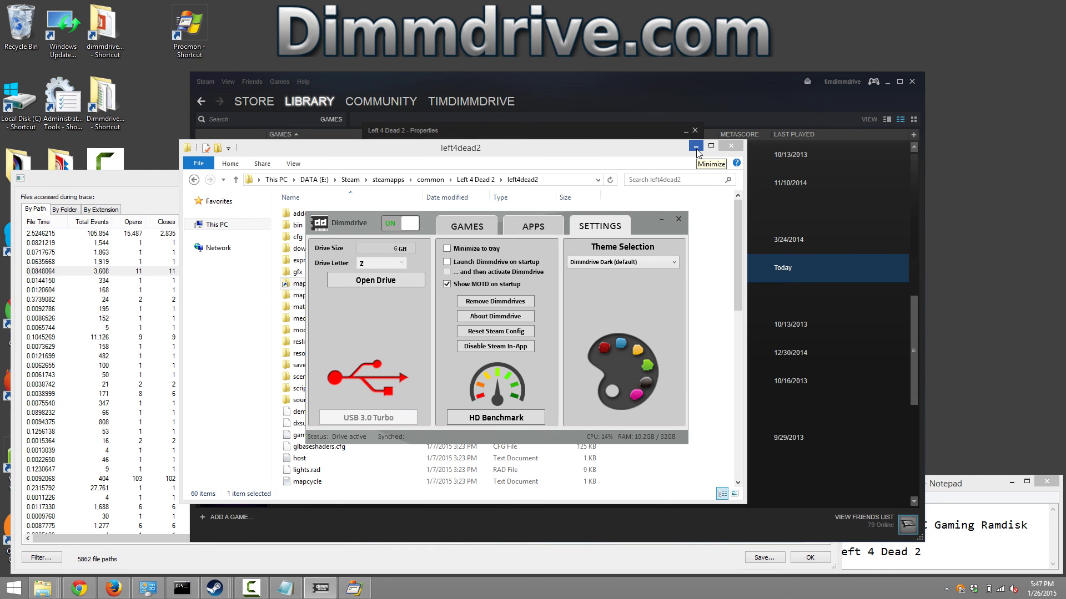
- Close the Left 4 Dead 2 Properties and launch the game with Play Game from the library
click(696, 147)
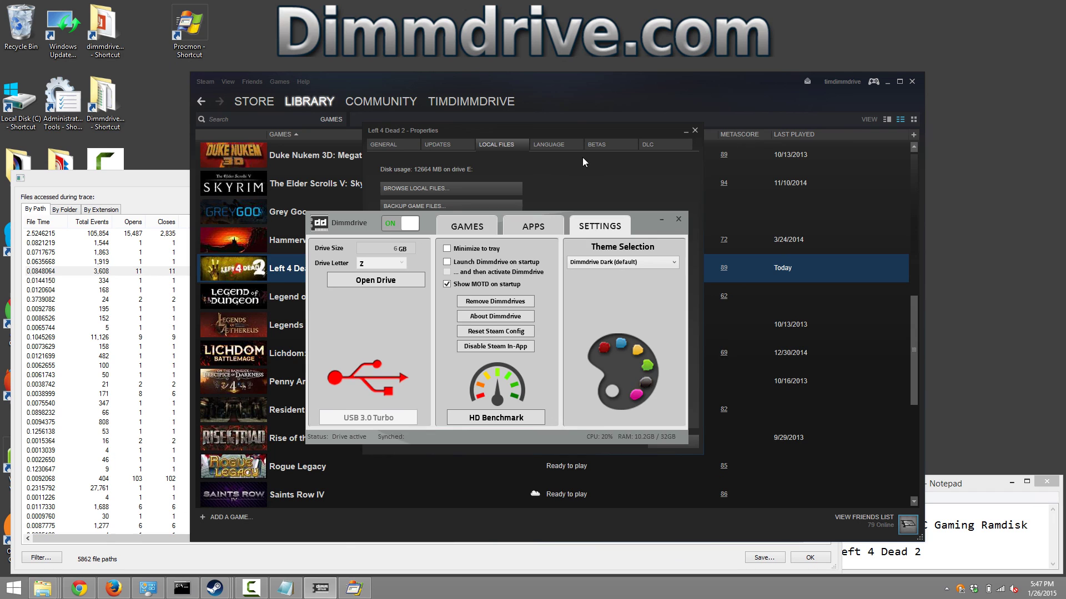
click(622, 172)
click(695, 130)
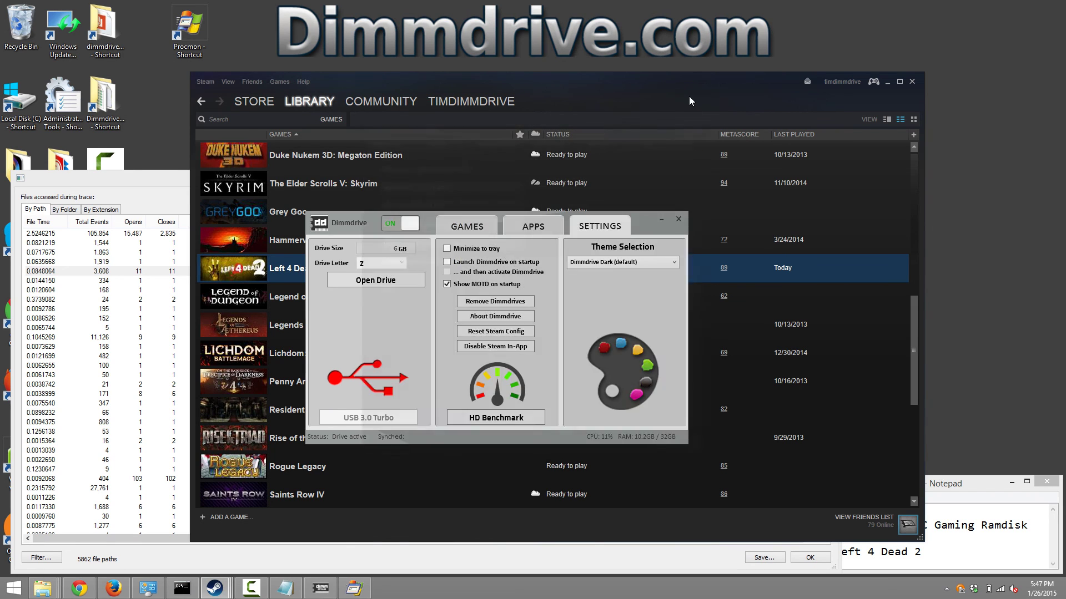
click(688, 93)
right_click(310, 269)
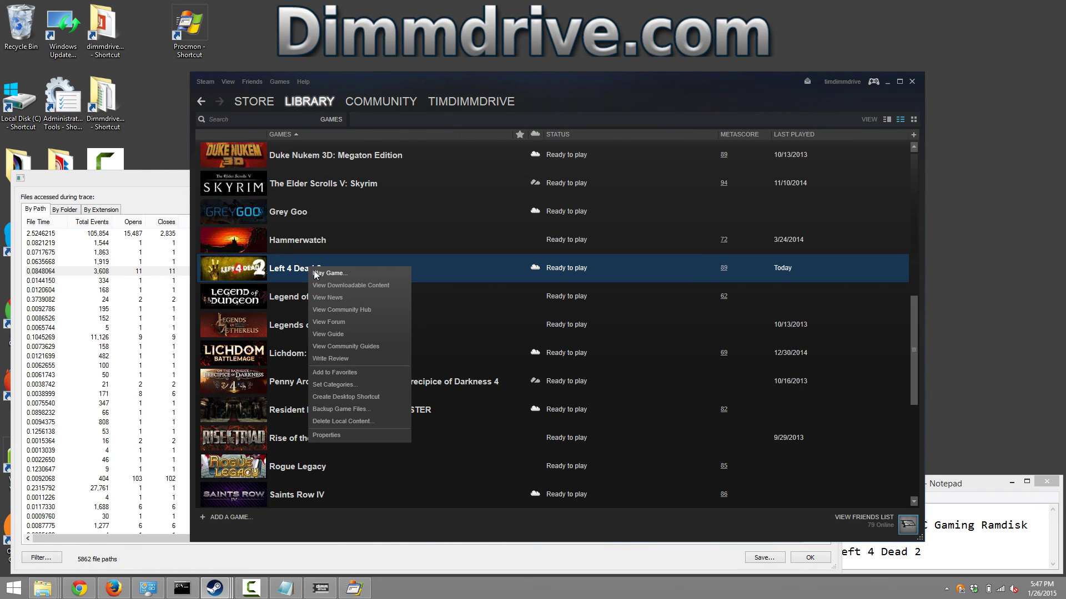
click(316, 275)
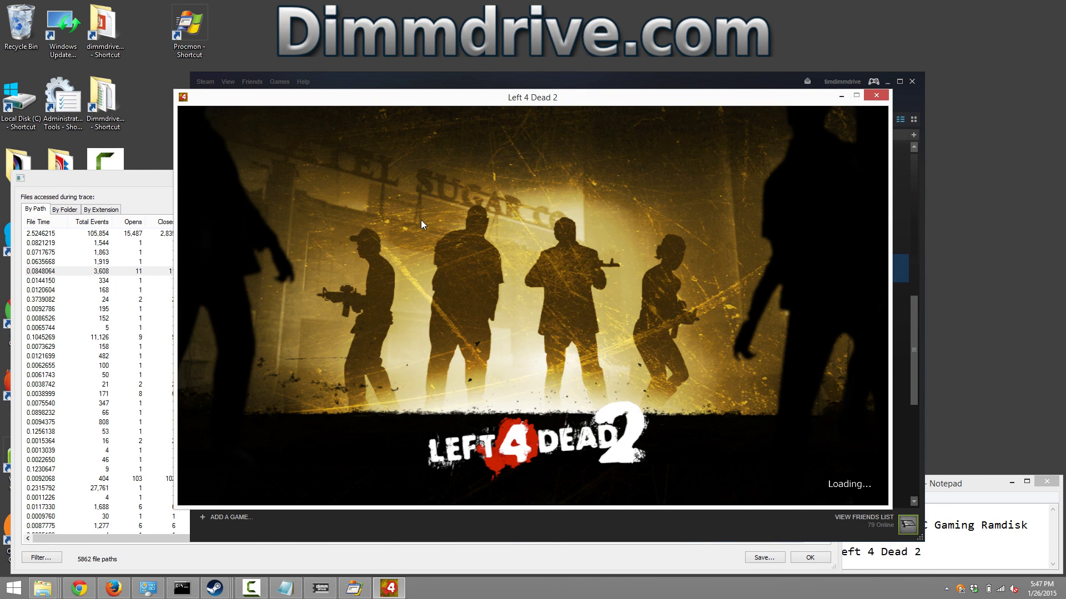
- Quit Left 4 Dead 2 from its main menu and confirm with OK
click(744, 83)
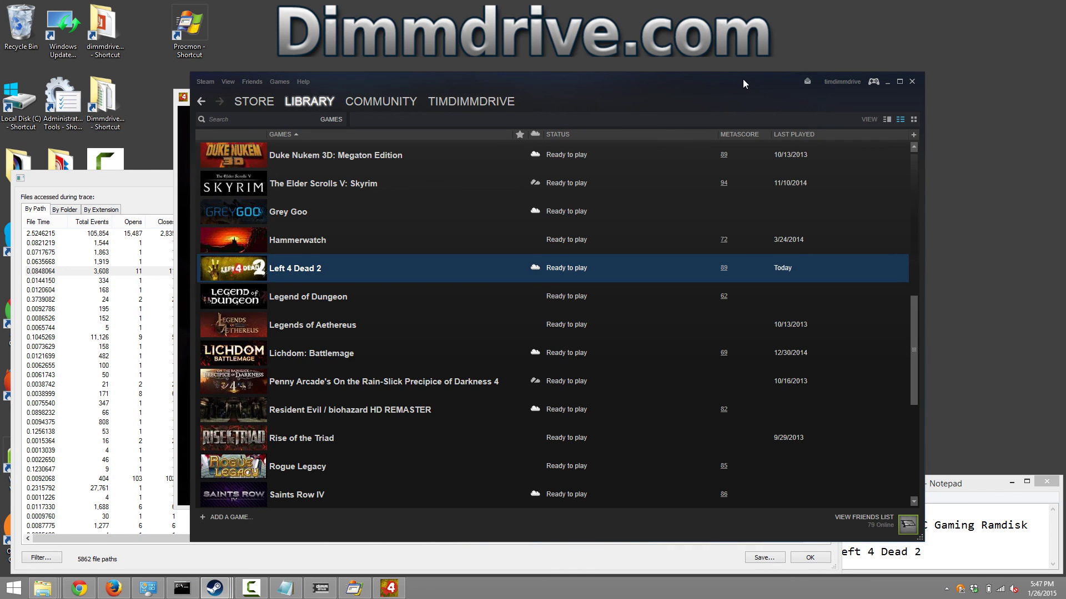
click(178, 125)
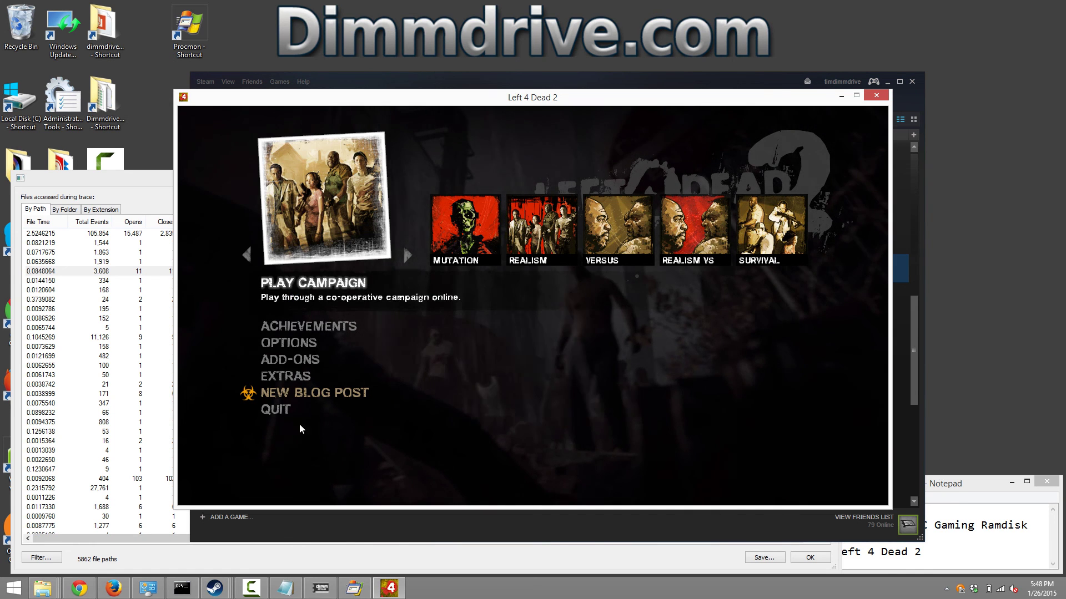
click(272, 411)
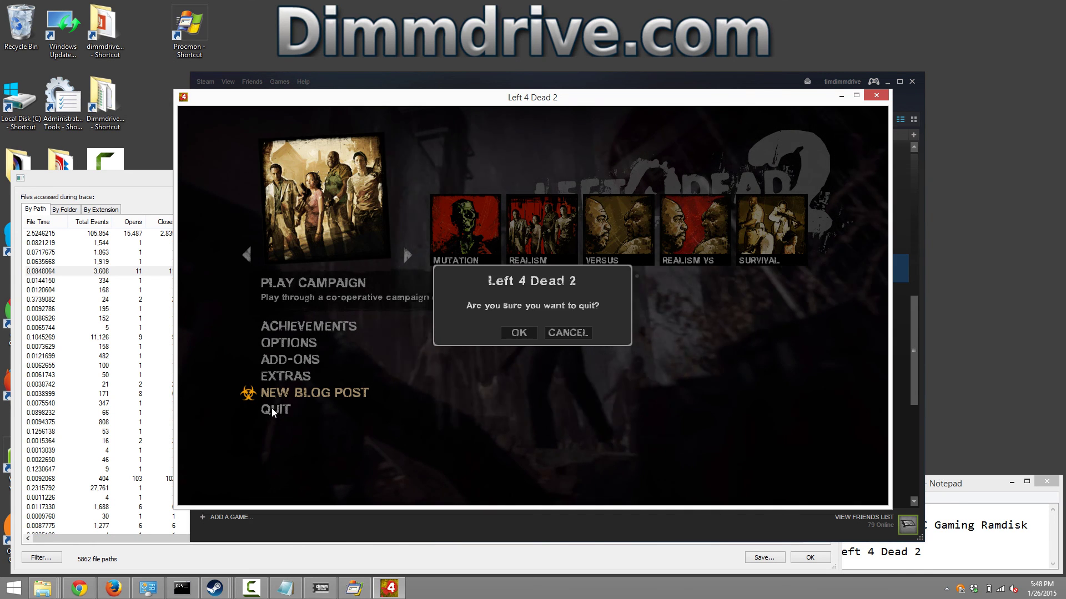
click(515, 334)
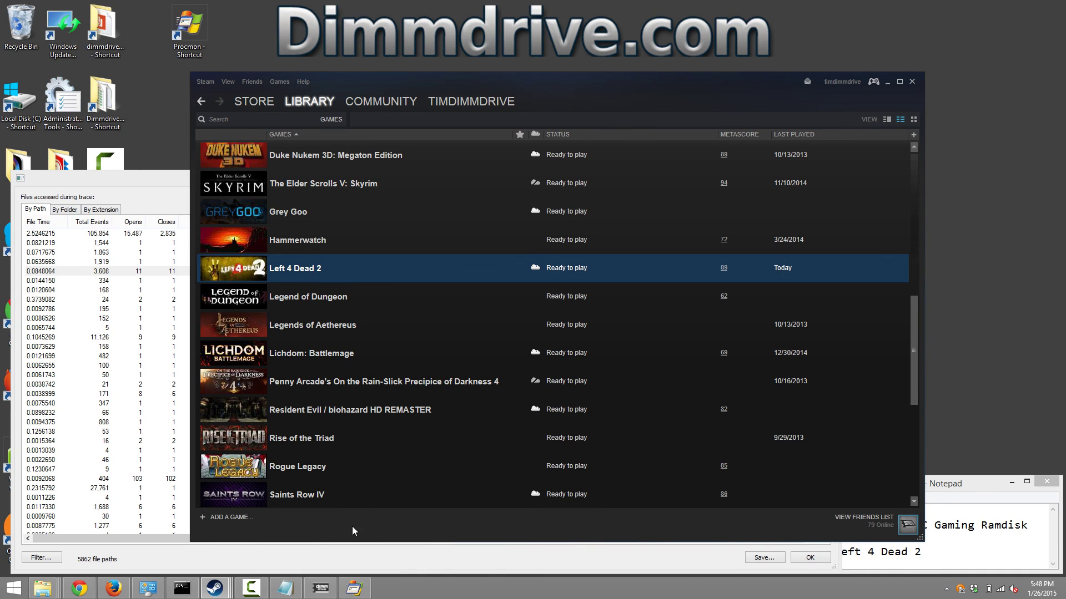
- Restore Dimmdrive's Settings page showing the RAM drive still active
click(321, 593)
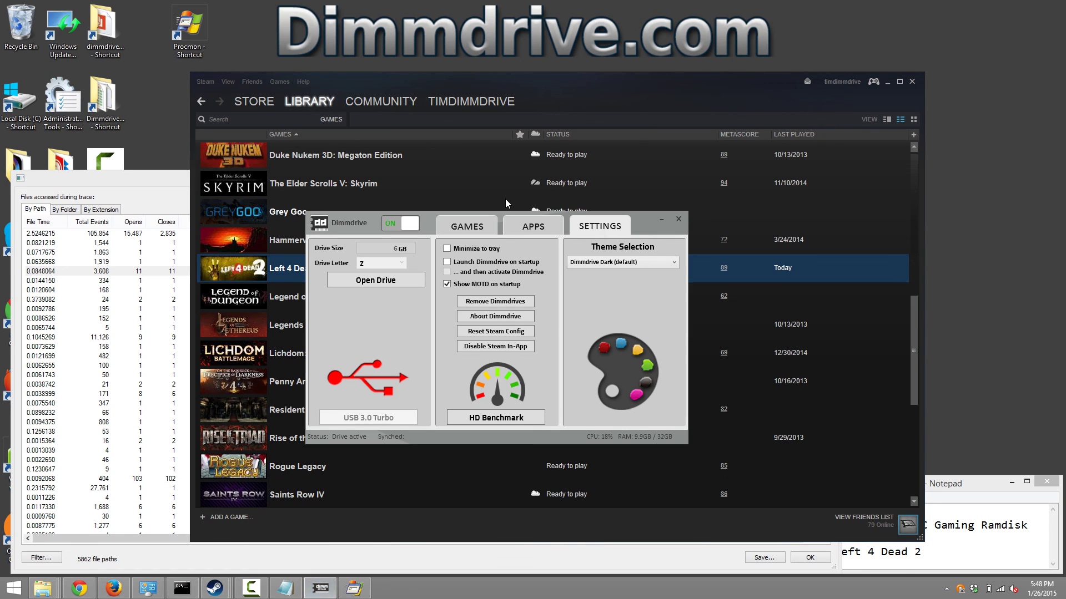